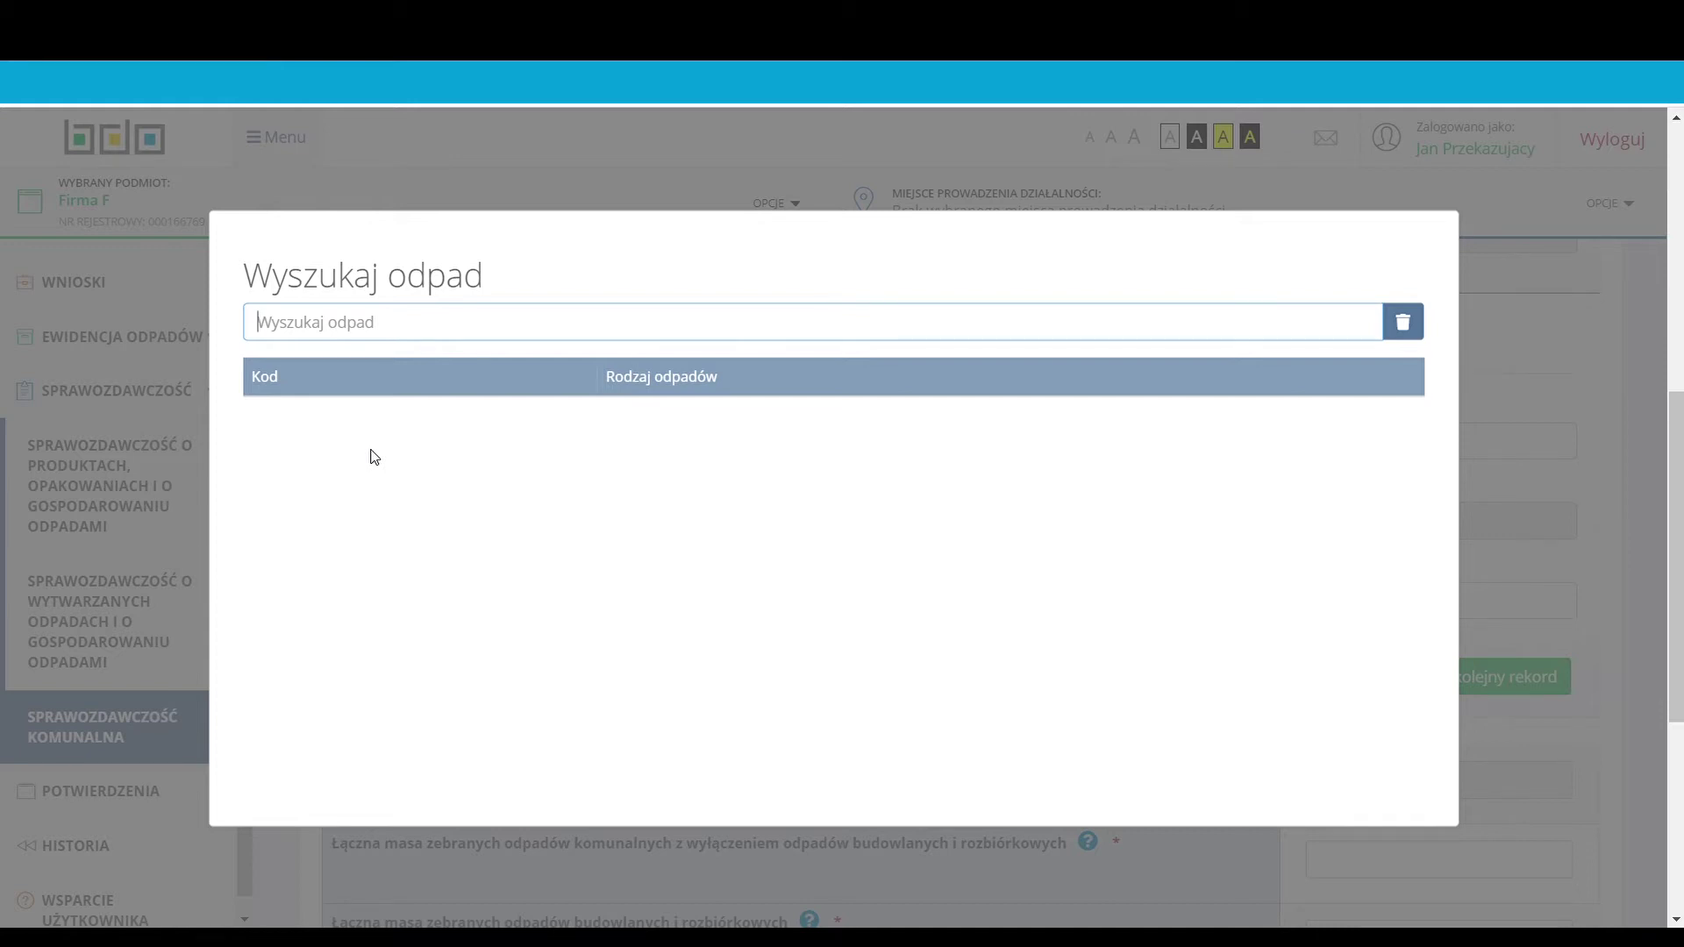
Select waste code 20 01 39 Tworzywa sztuczne for the first record in Dział II Tabela A.
type("20 0")
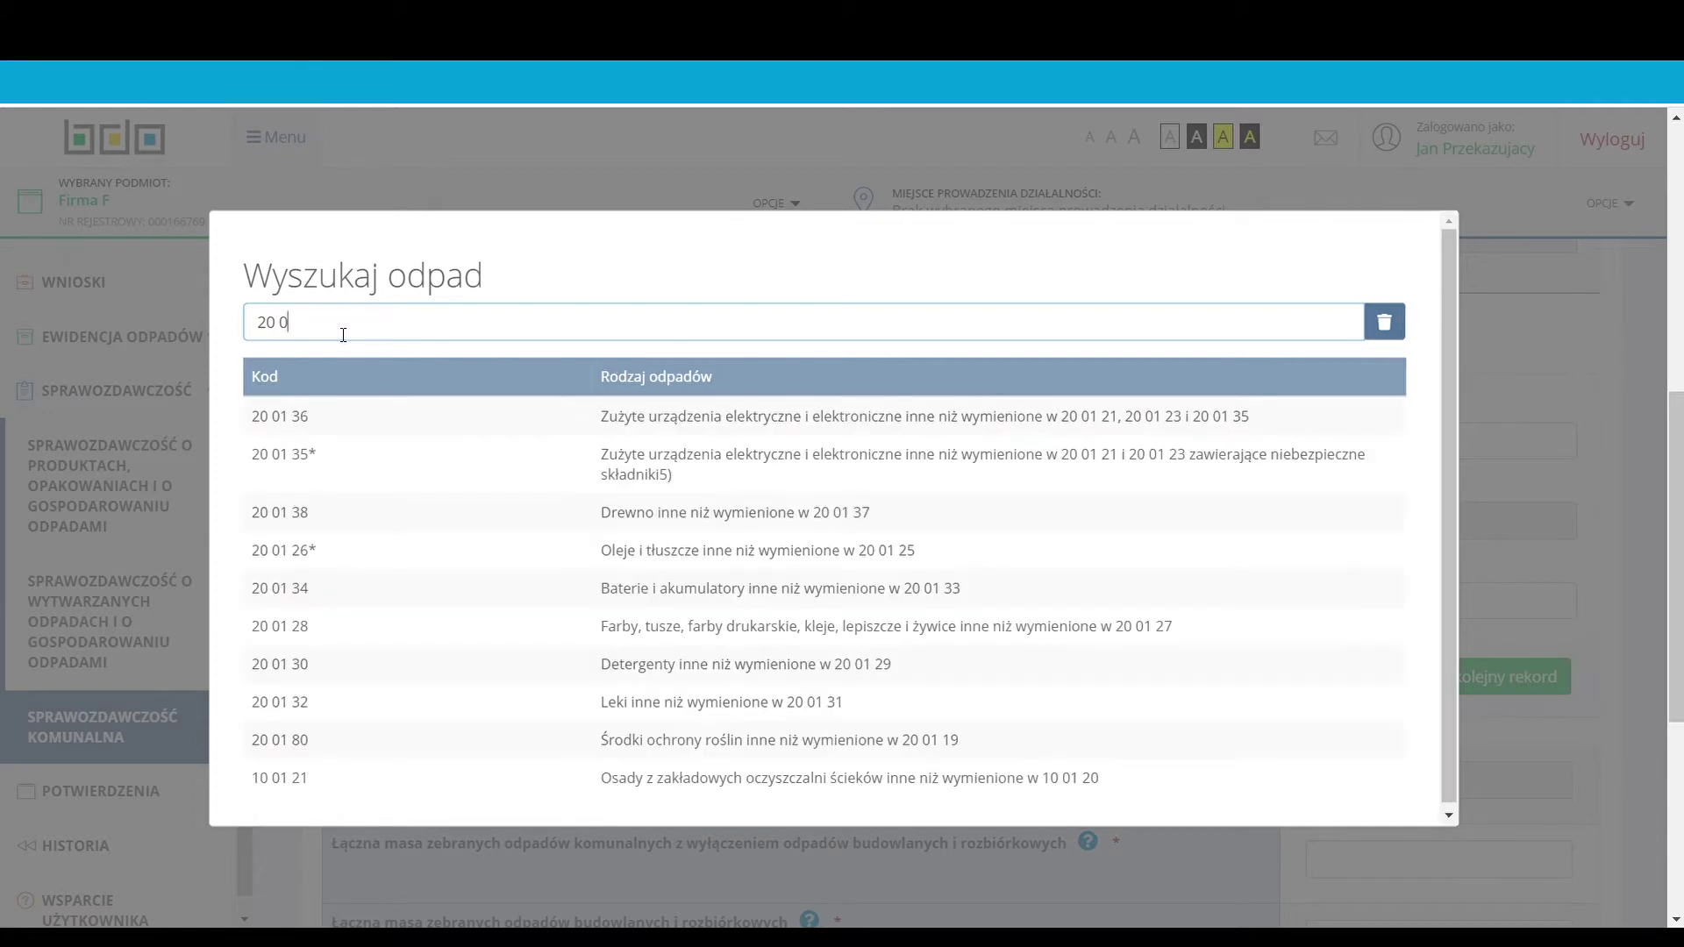
type("1")
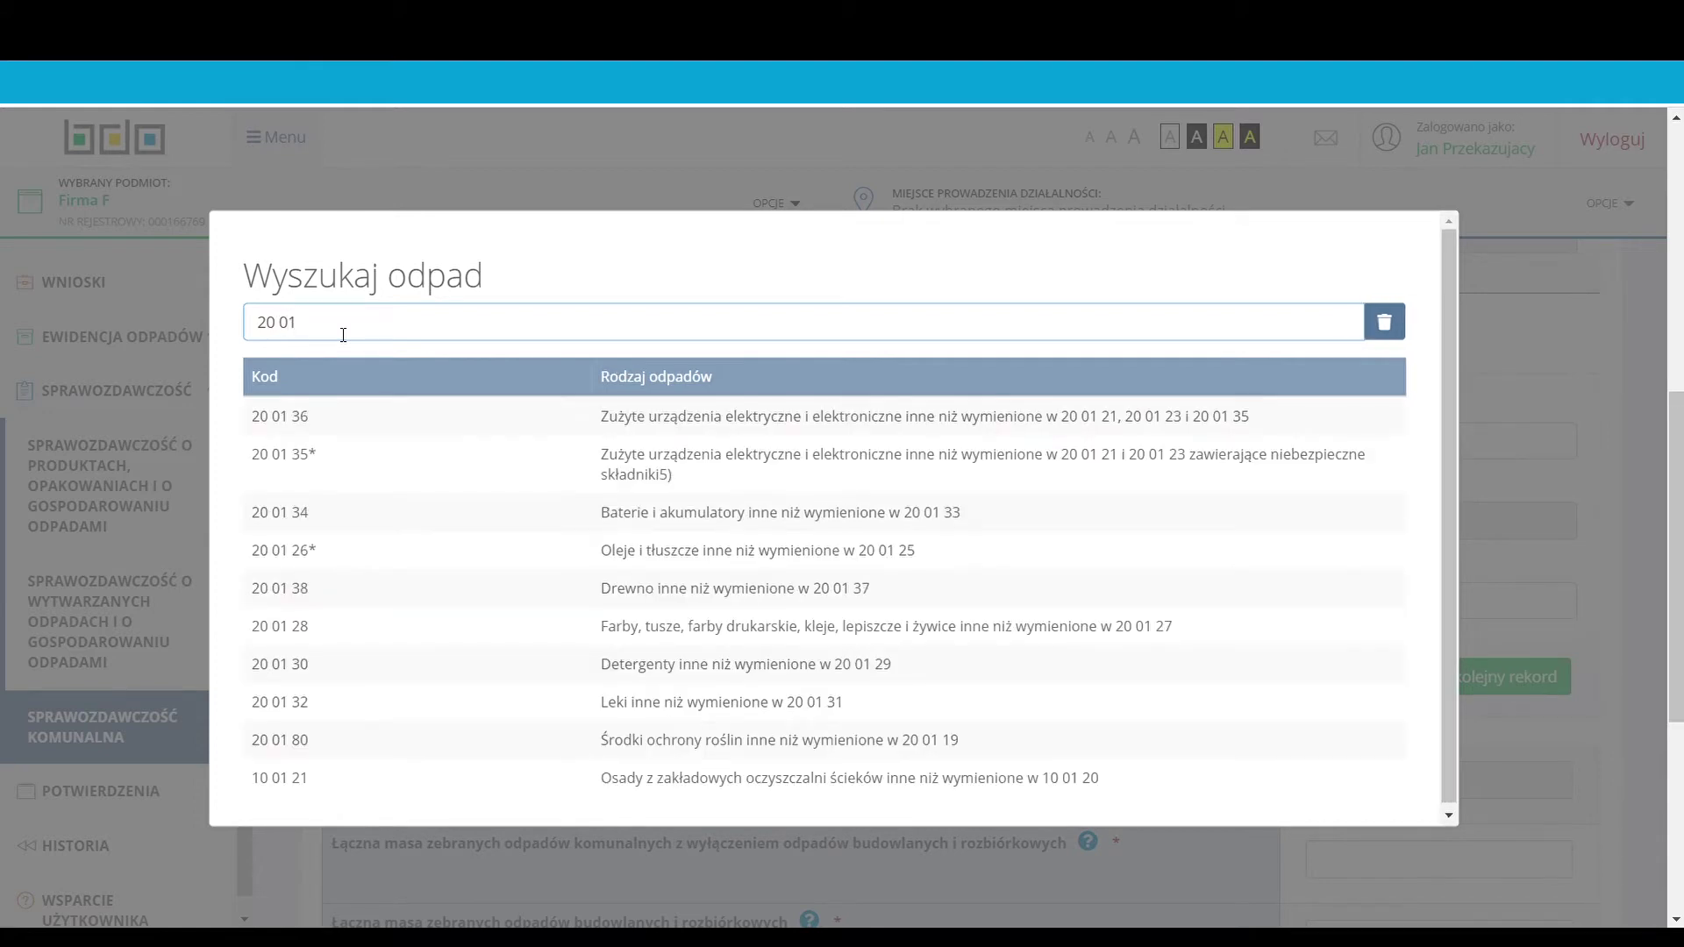
type(" 39")
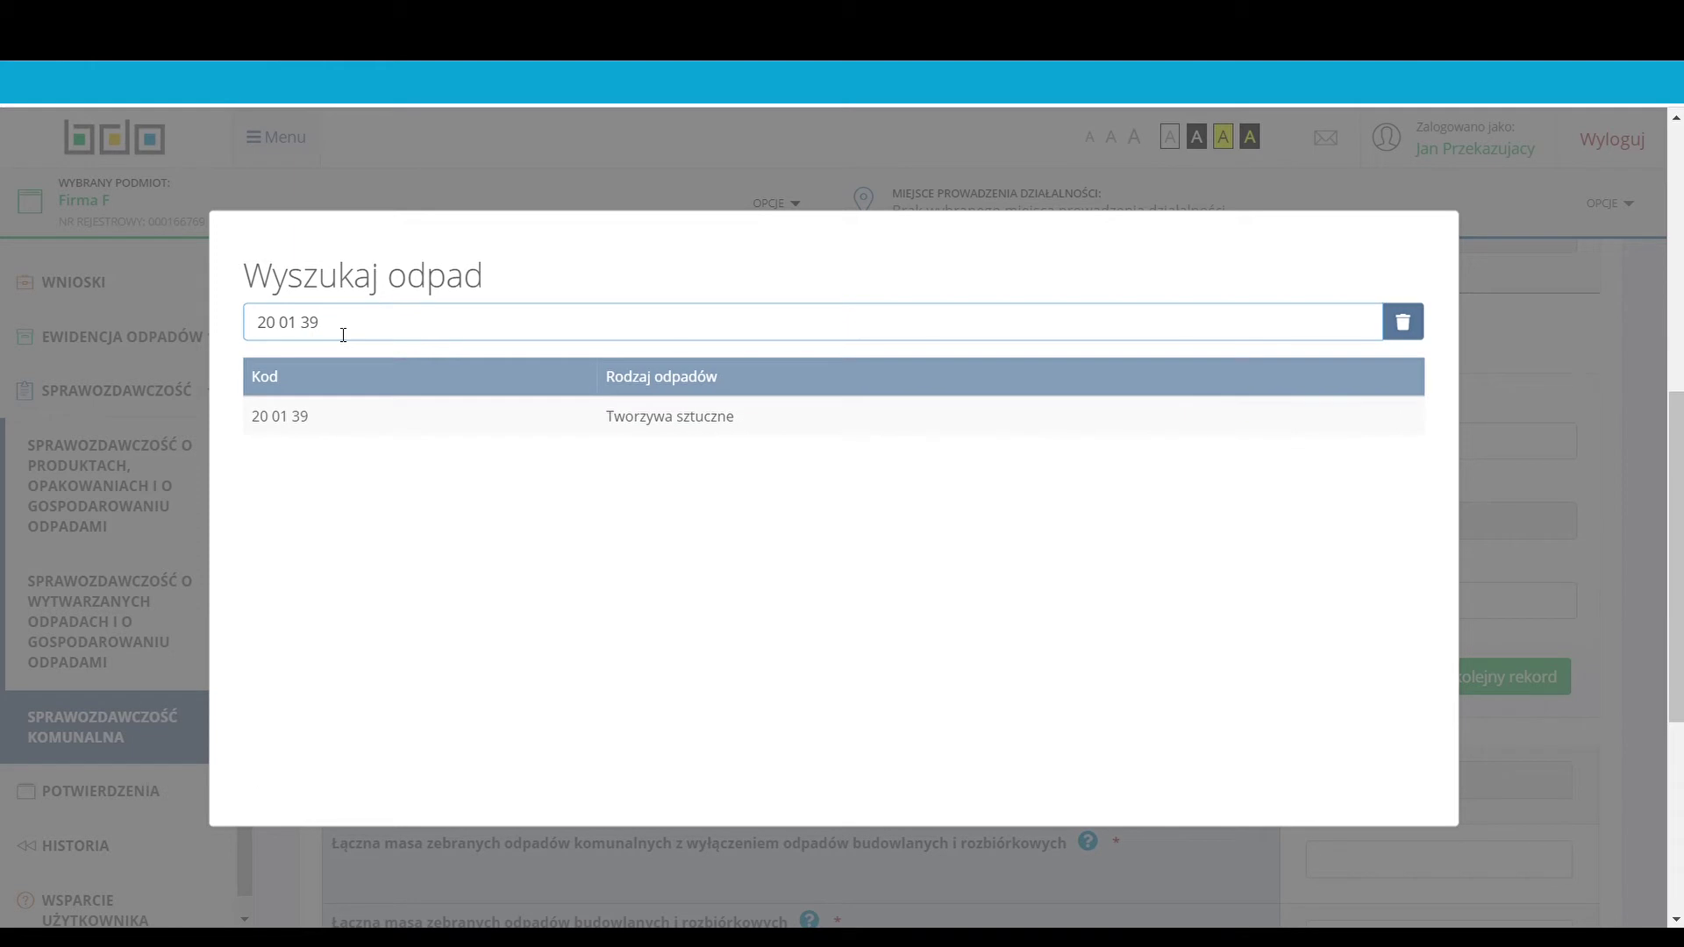
left_click(600, 417)
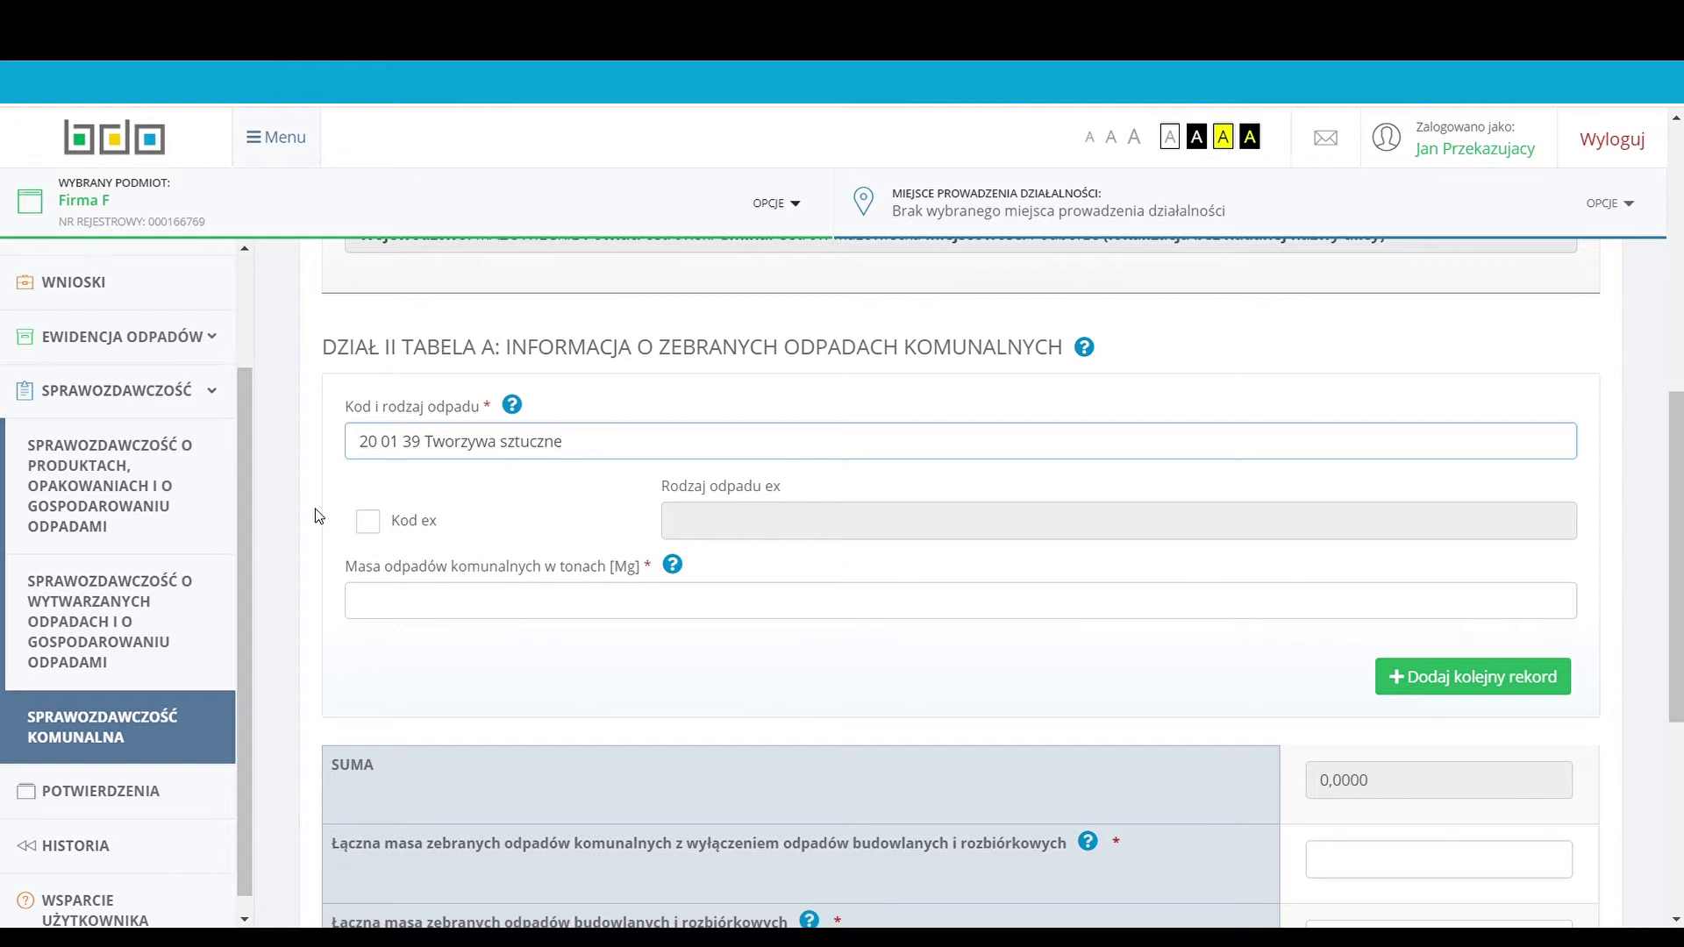
left_click(368, 521)
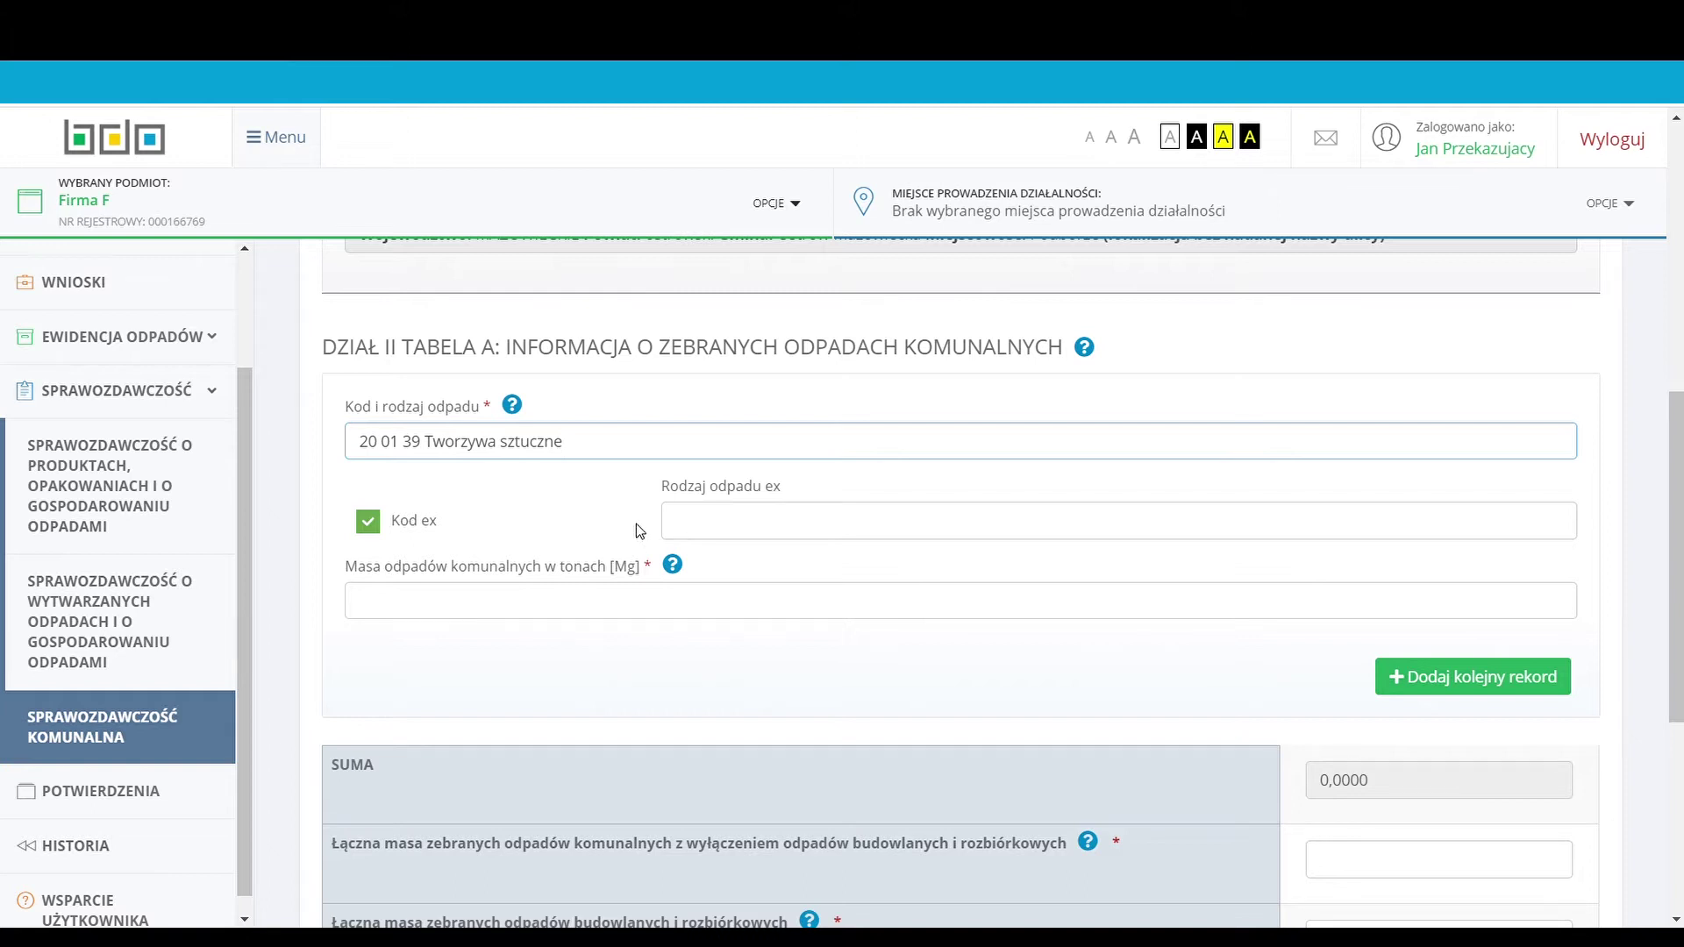
left_click(379, 524)
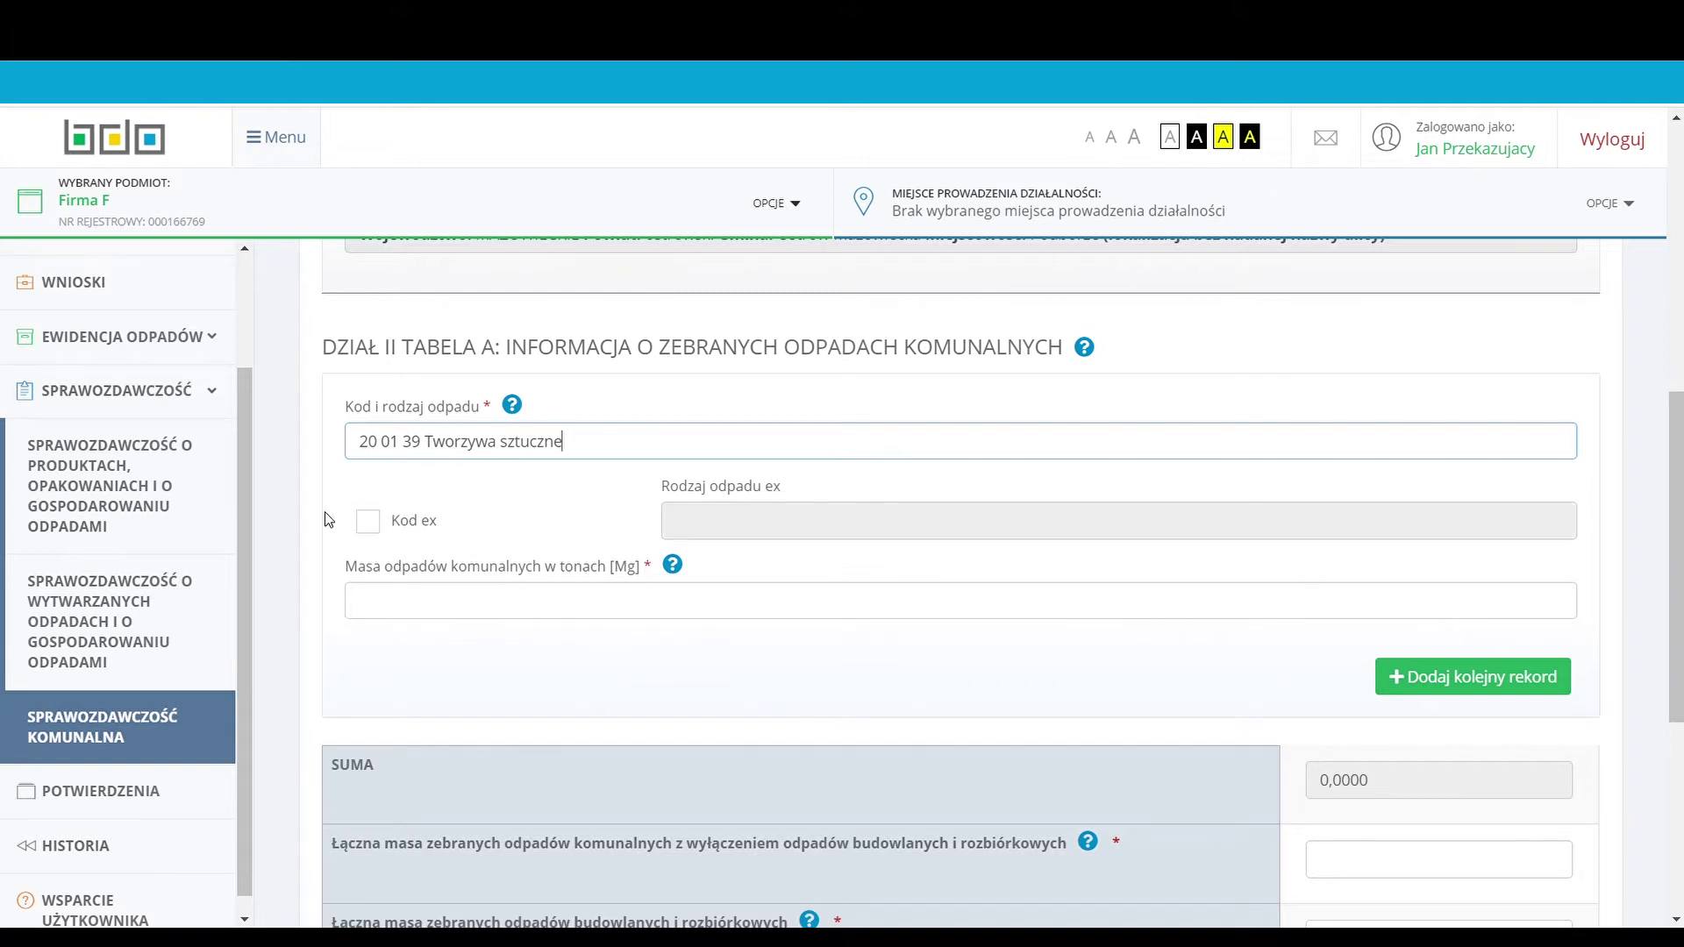
Set the mass of the 20 01 39 plastics record to 8 Mg.
scroll(327, 519, "down", 1)
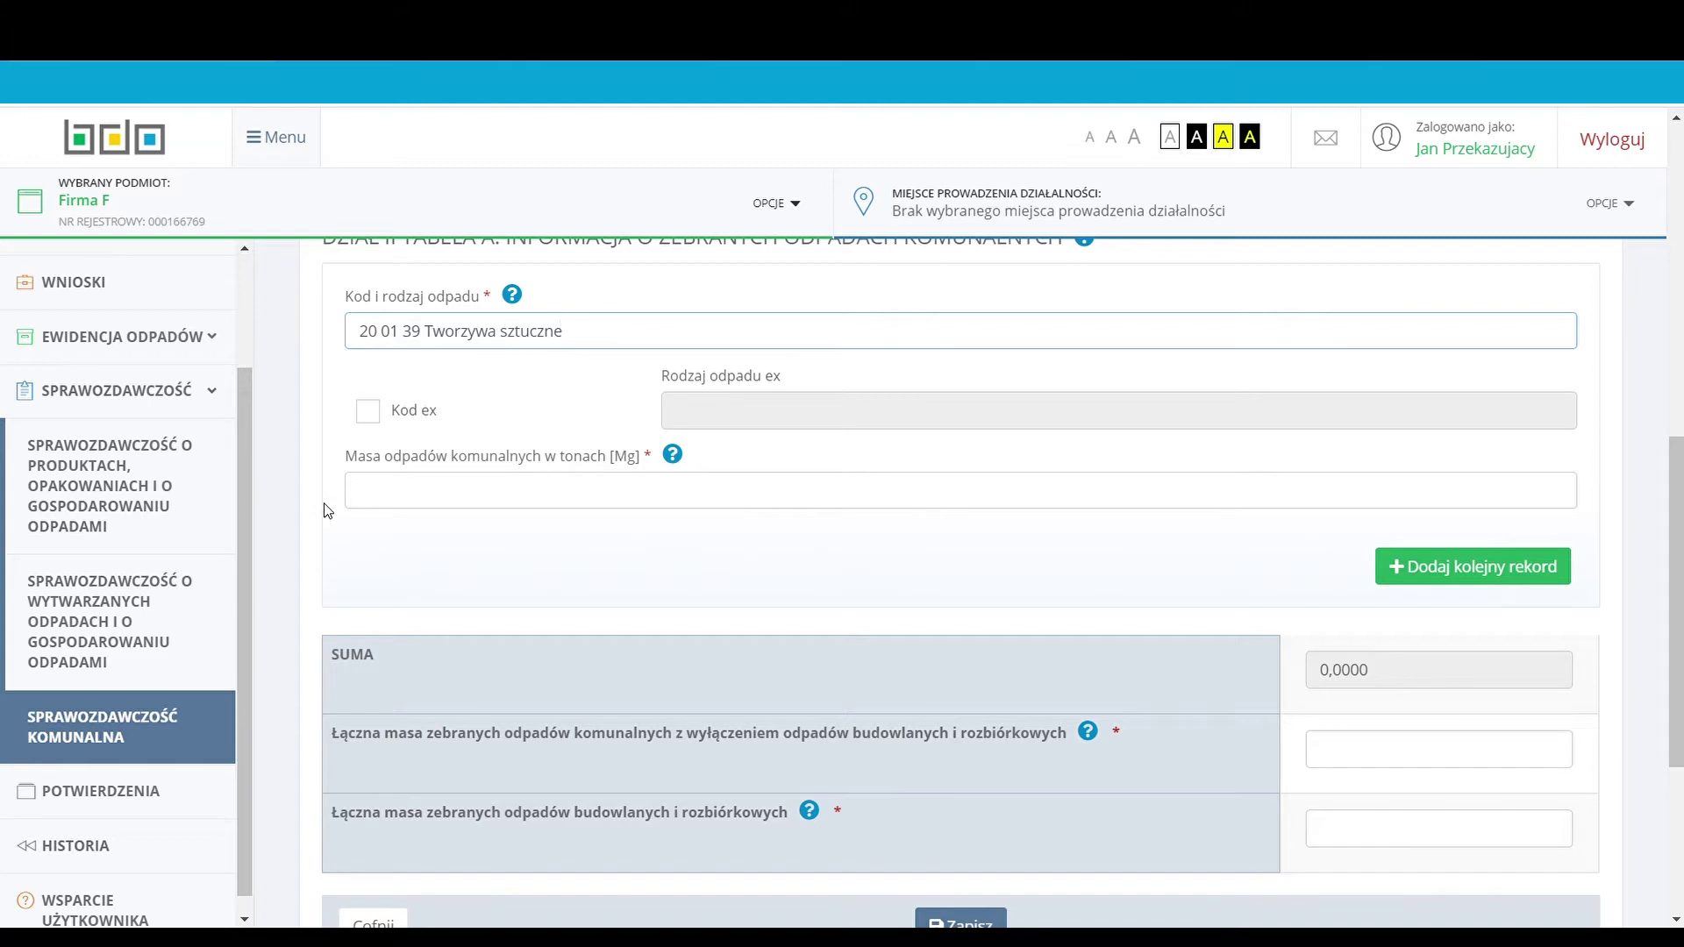
left_click(392, 495)
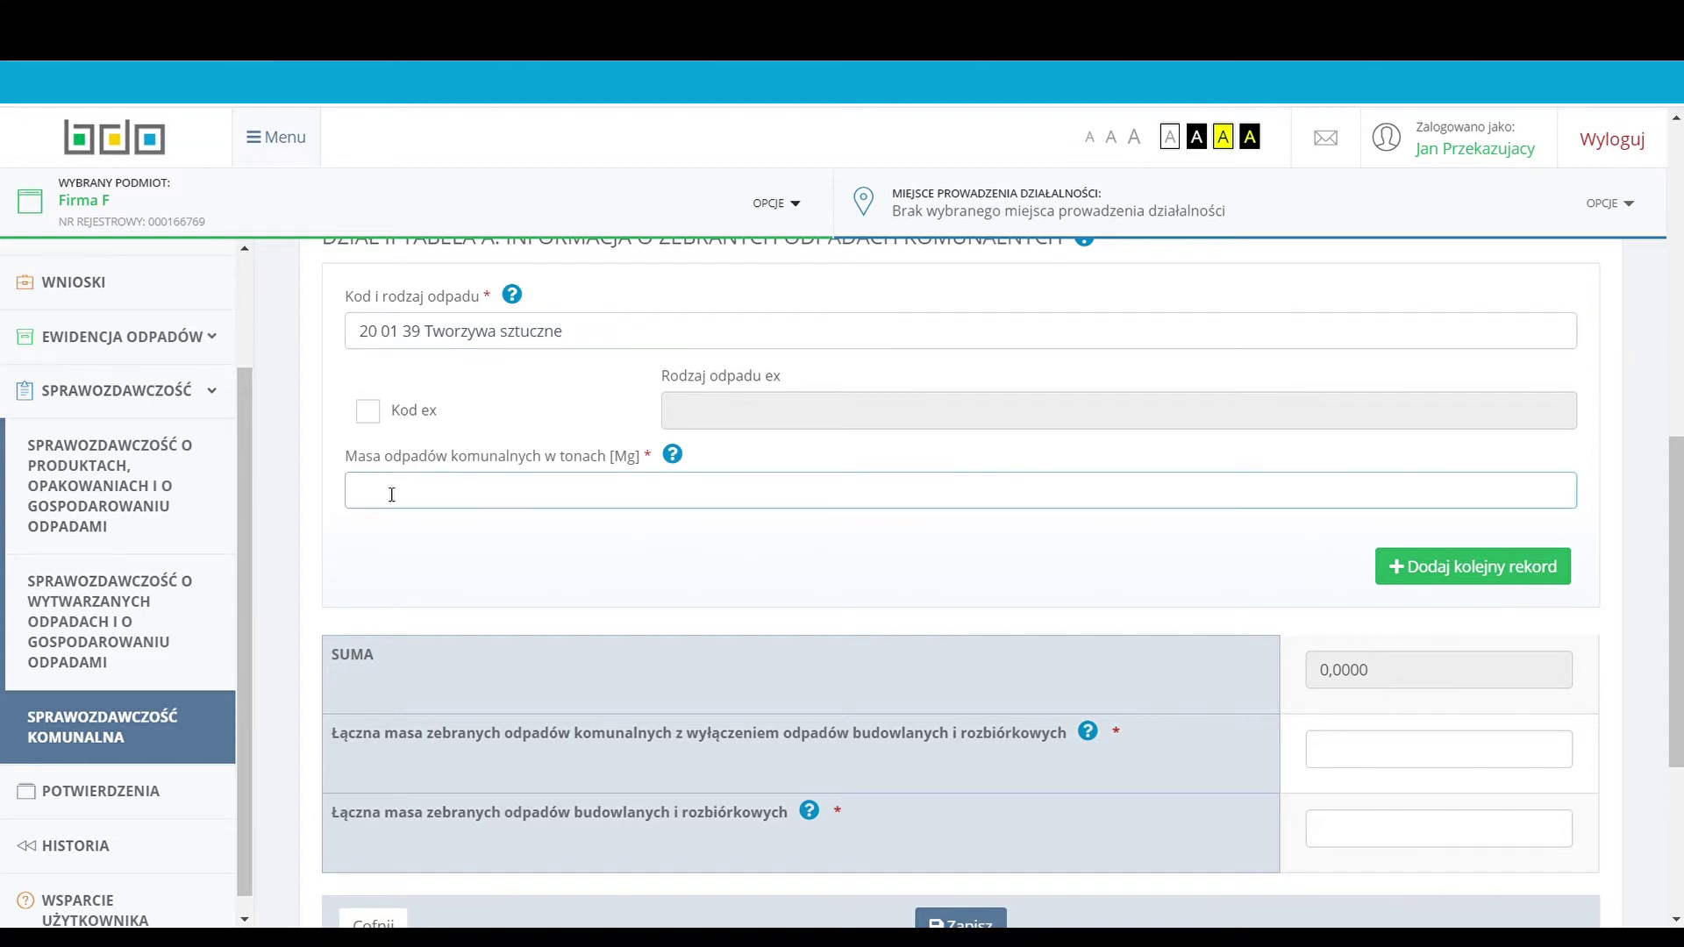
type("8")
left_click(349, 546)
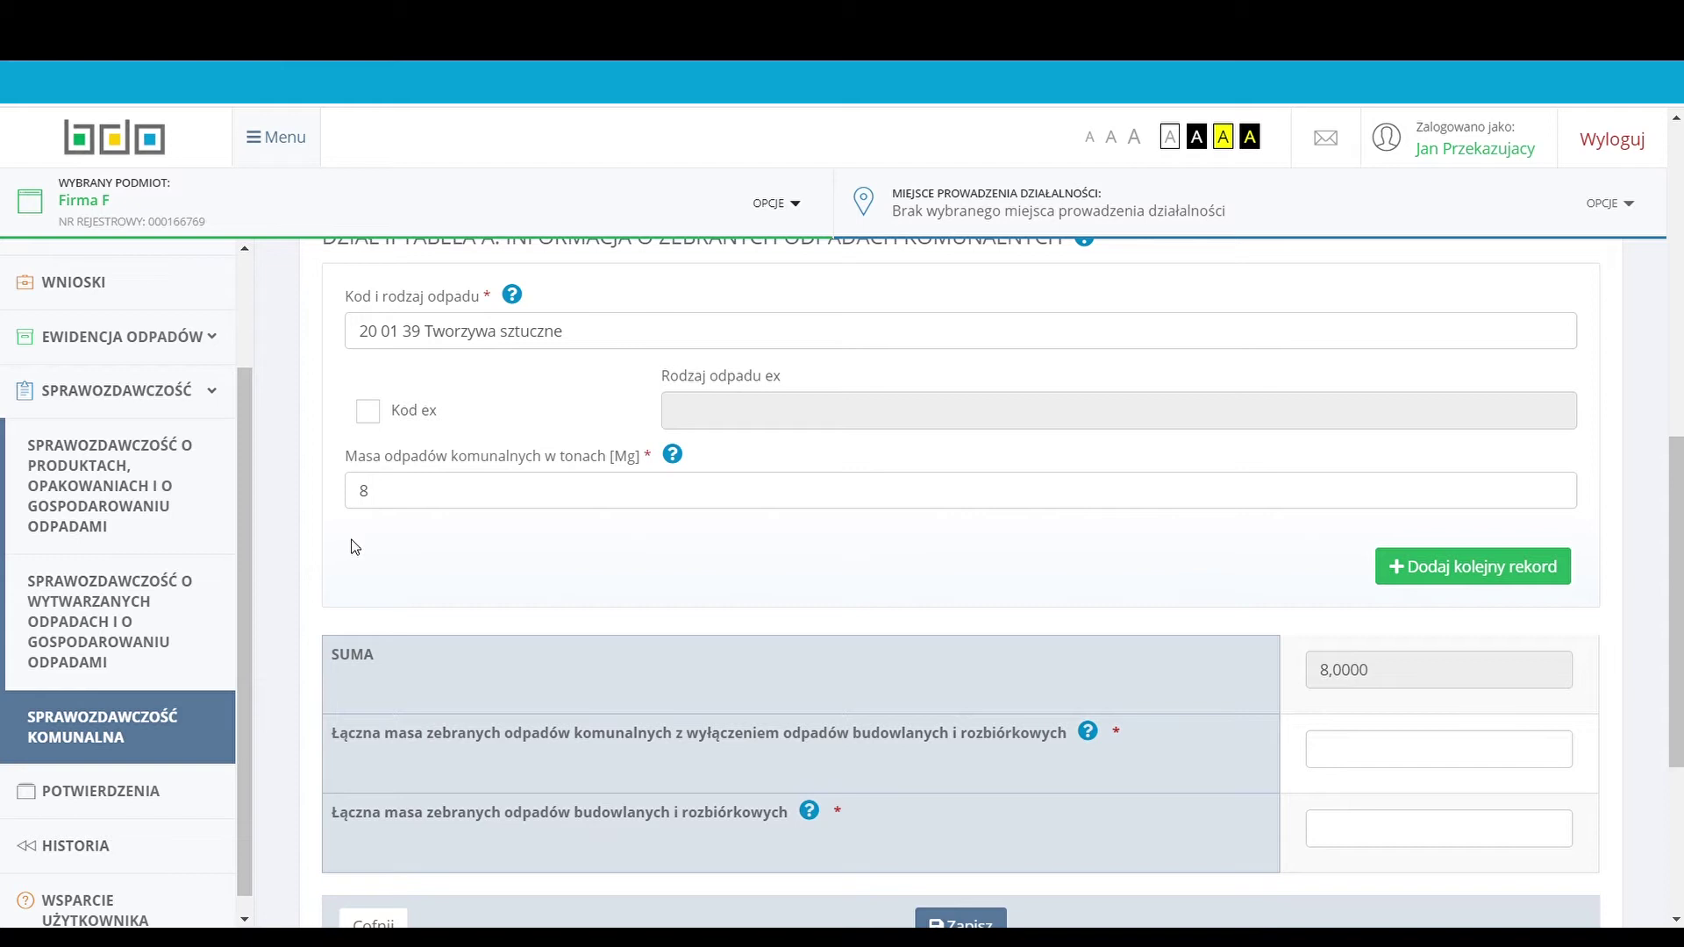
Add a second waste record with code 20 02 01 Odpady ulegające biodegradacji and a mass of 15 Mg.
left_click(1485, 570)
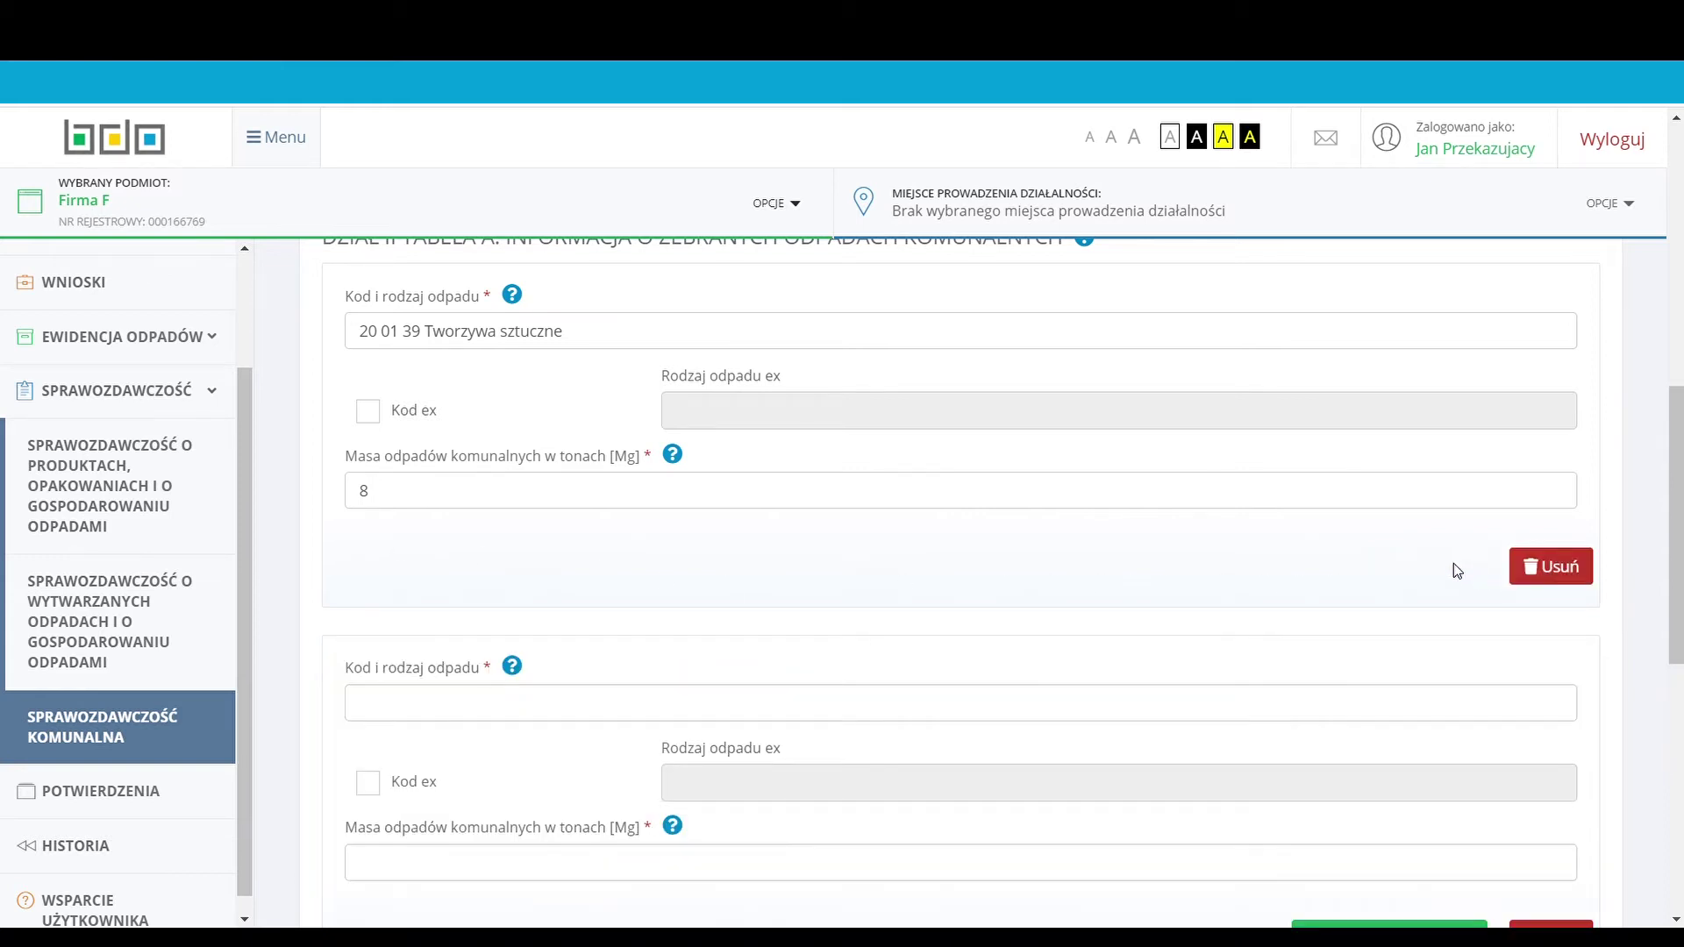
scroll(309, 583, "down", 1)
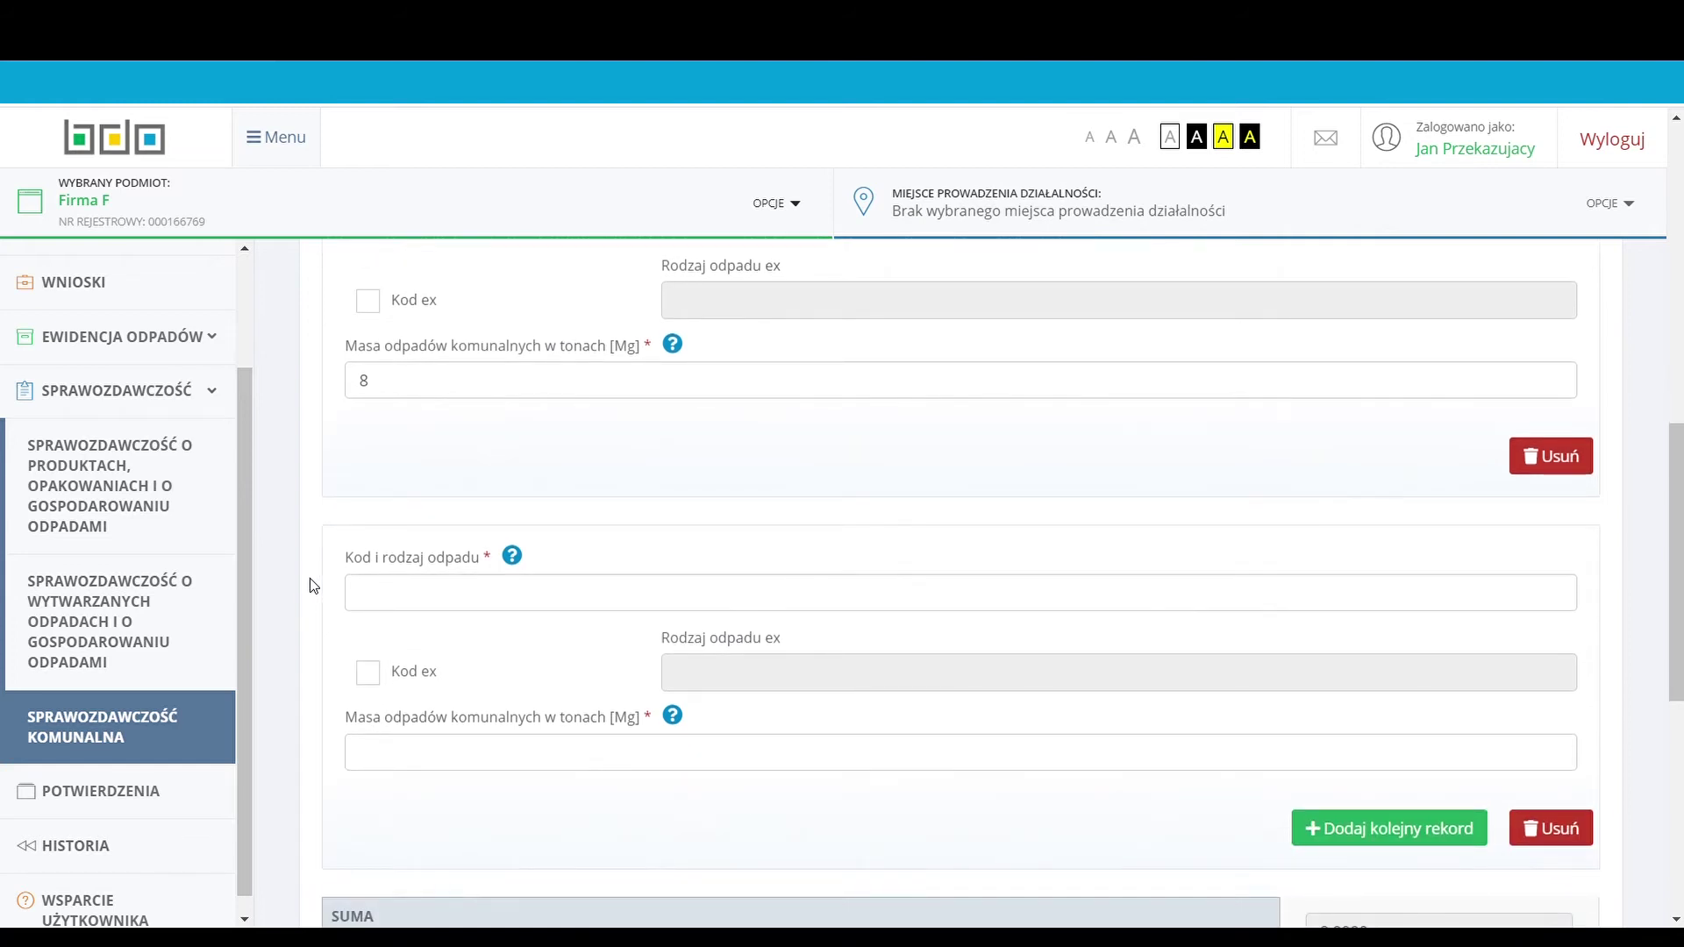
left_click(374, 591)
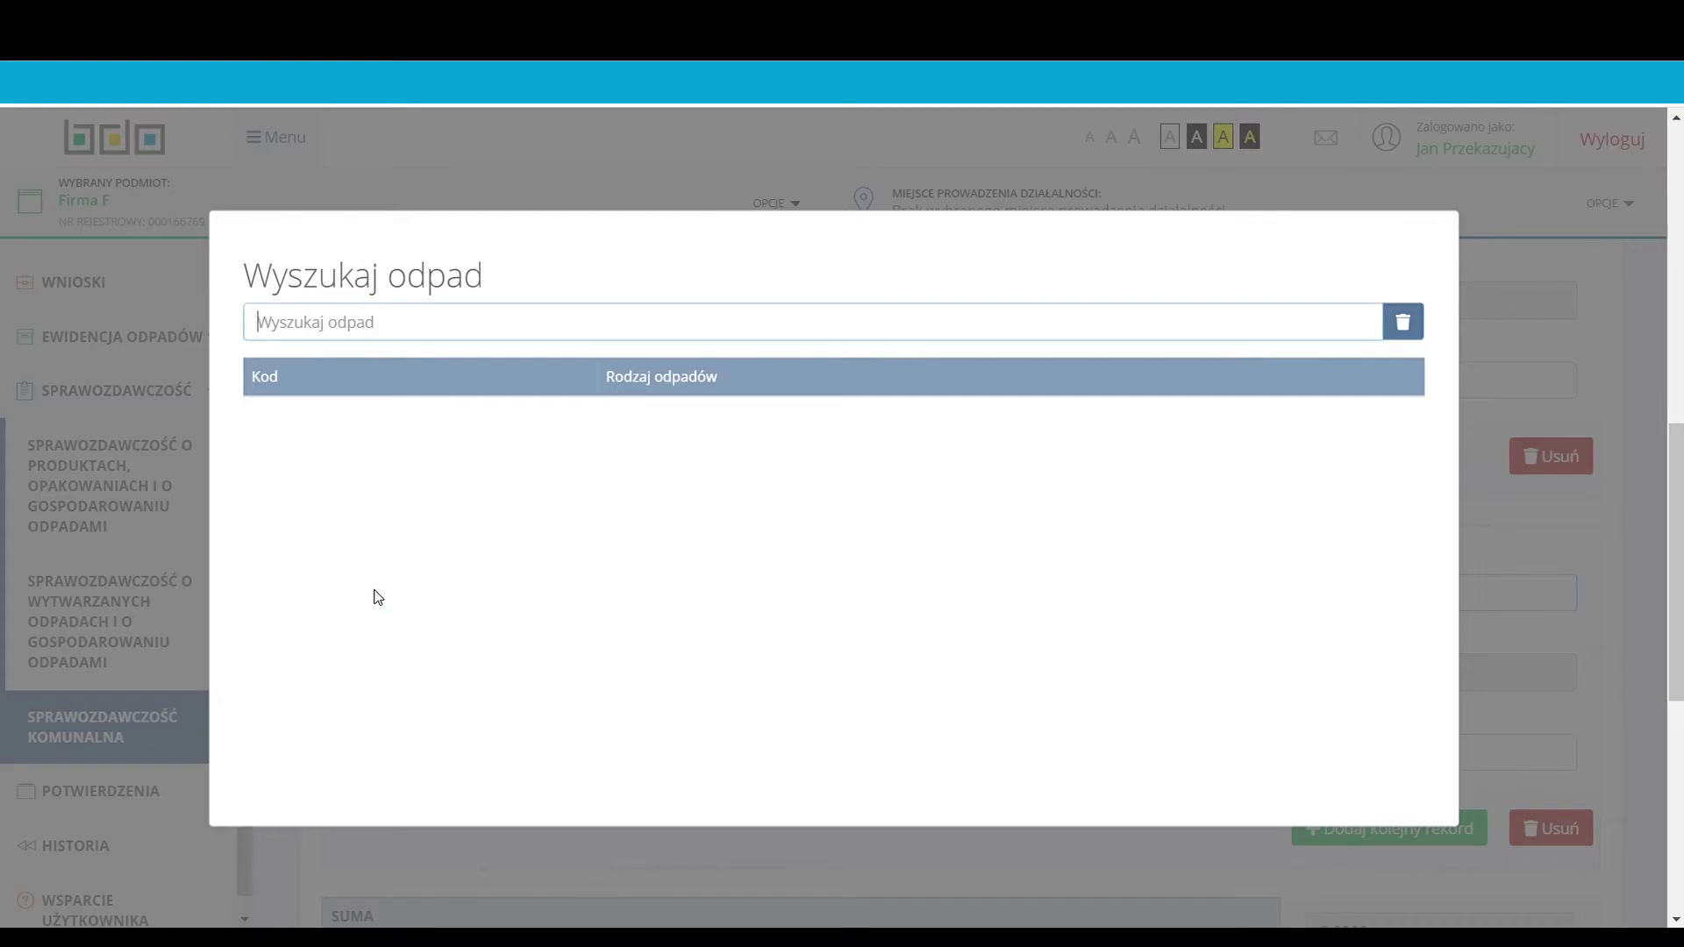
type("200201")
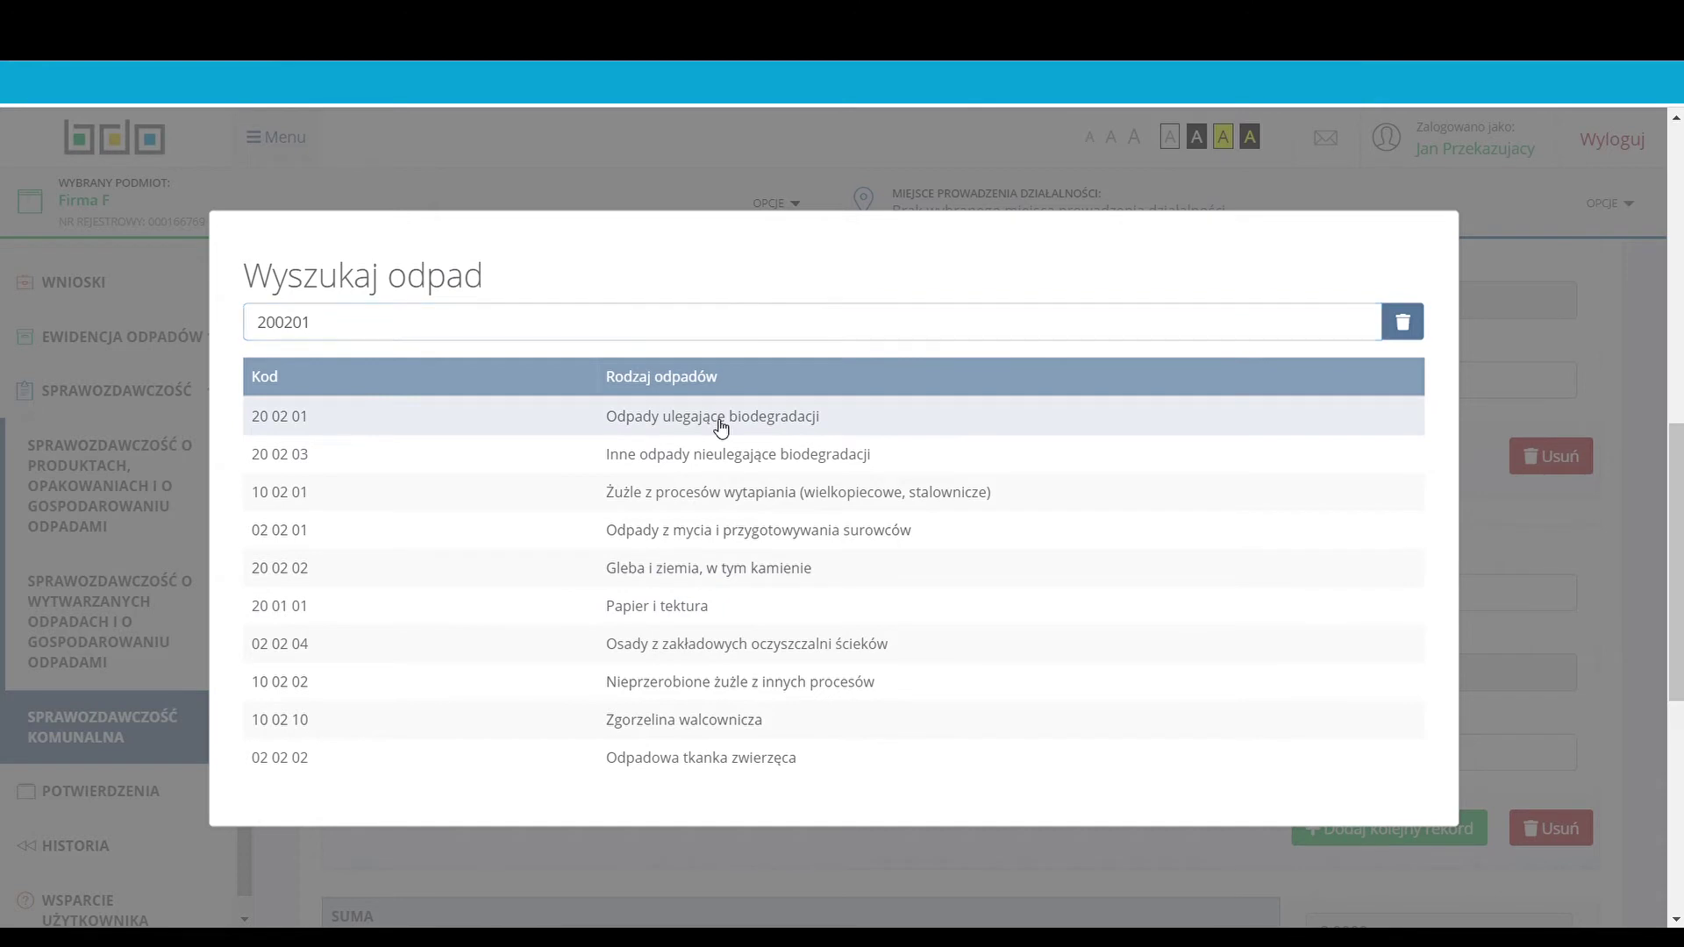
left_click(720, 421)
left_click(434, 761)
type("15")
left_click(495, 824)
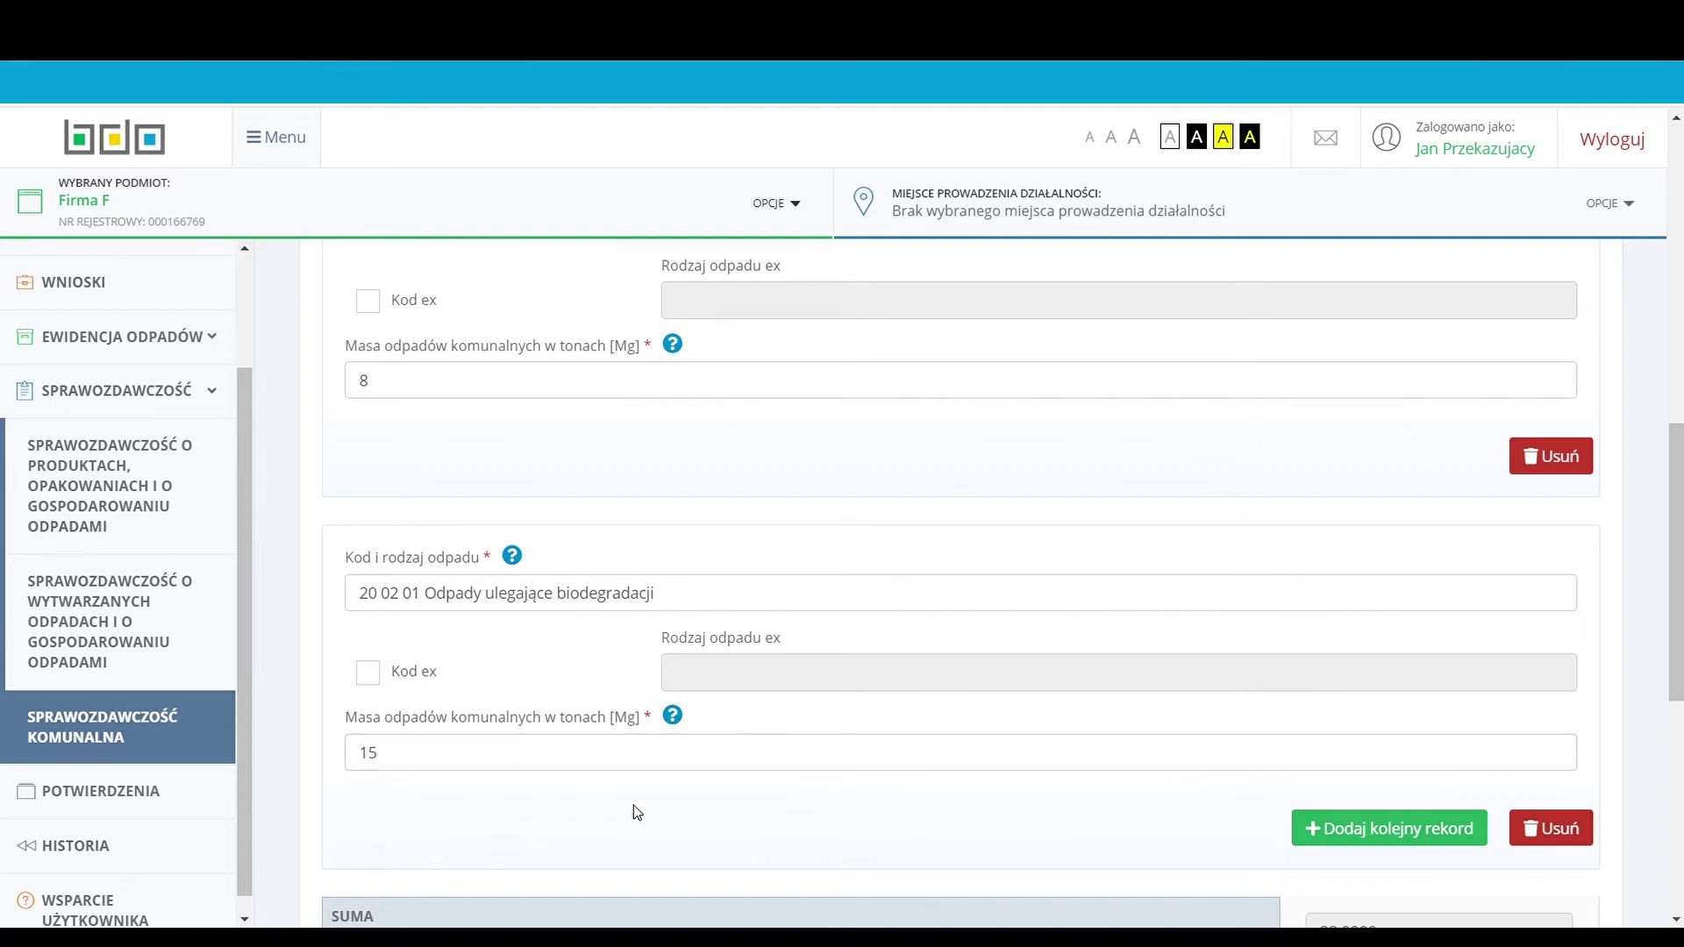
Add a third waste record with code 17 01 01 Odpady betonu oraz gruz betonowy z rozbiórek i remontów and a mass of 28 Mg.
scroll(667, 798, "down", 2)
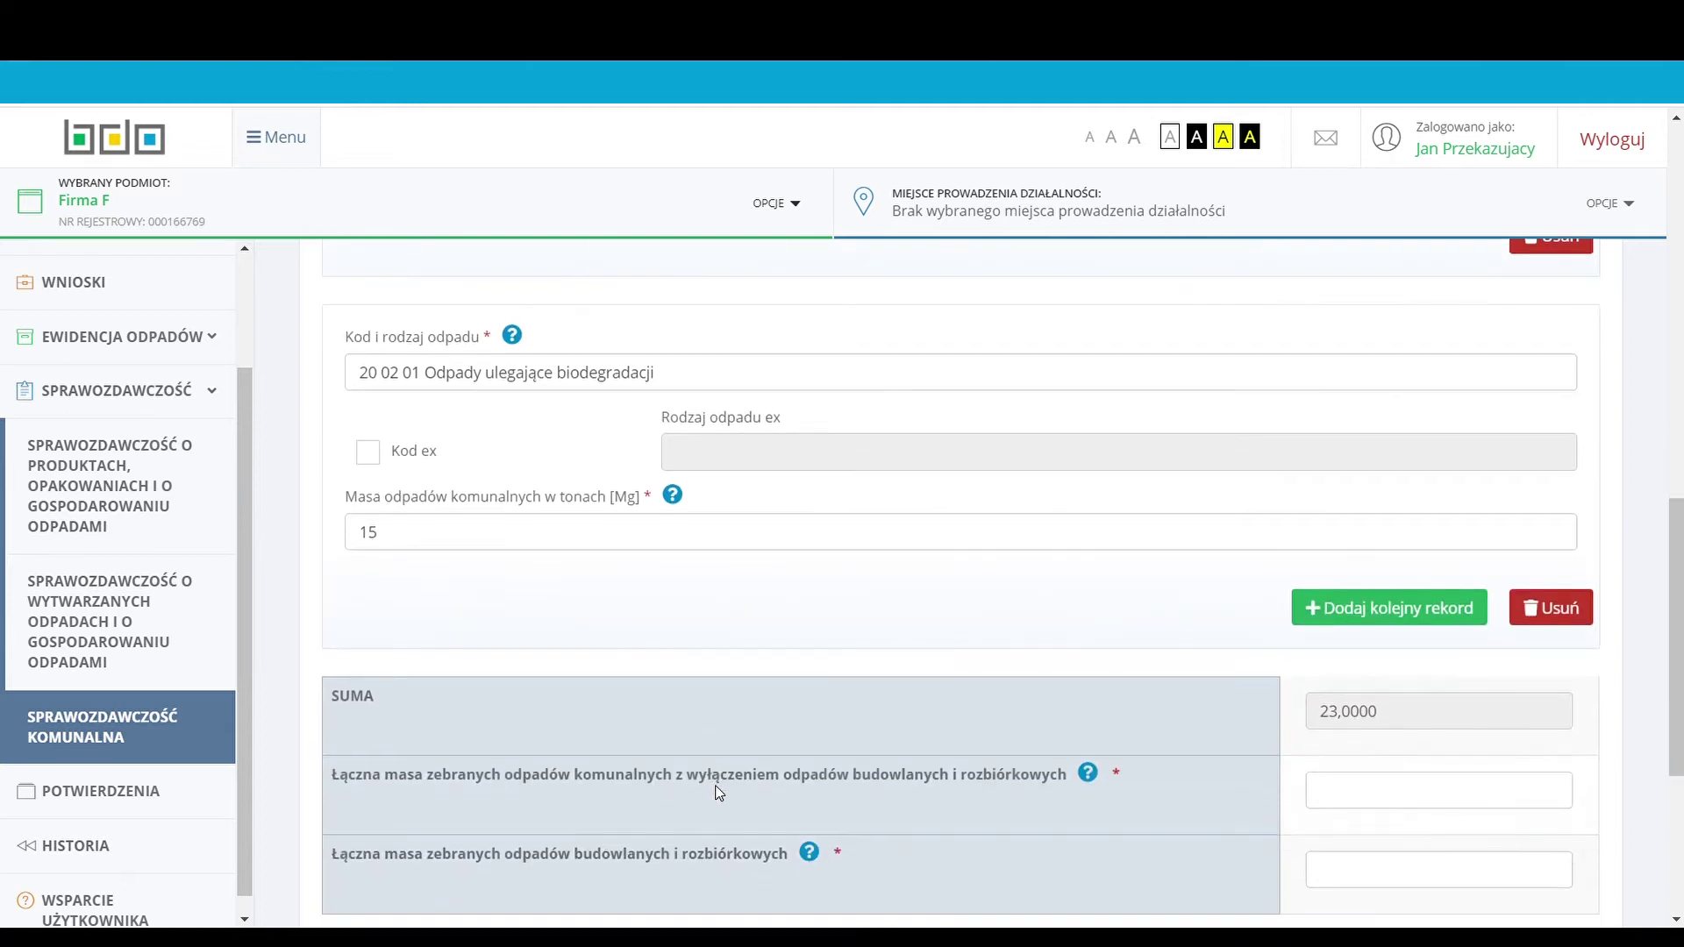
left_click(1421, 616)
scroll(545, 600, "down", 1)
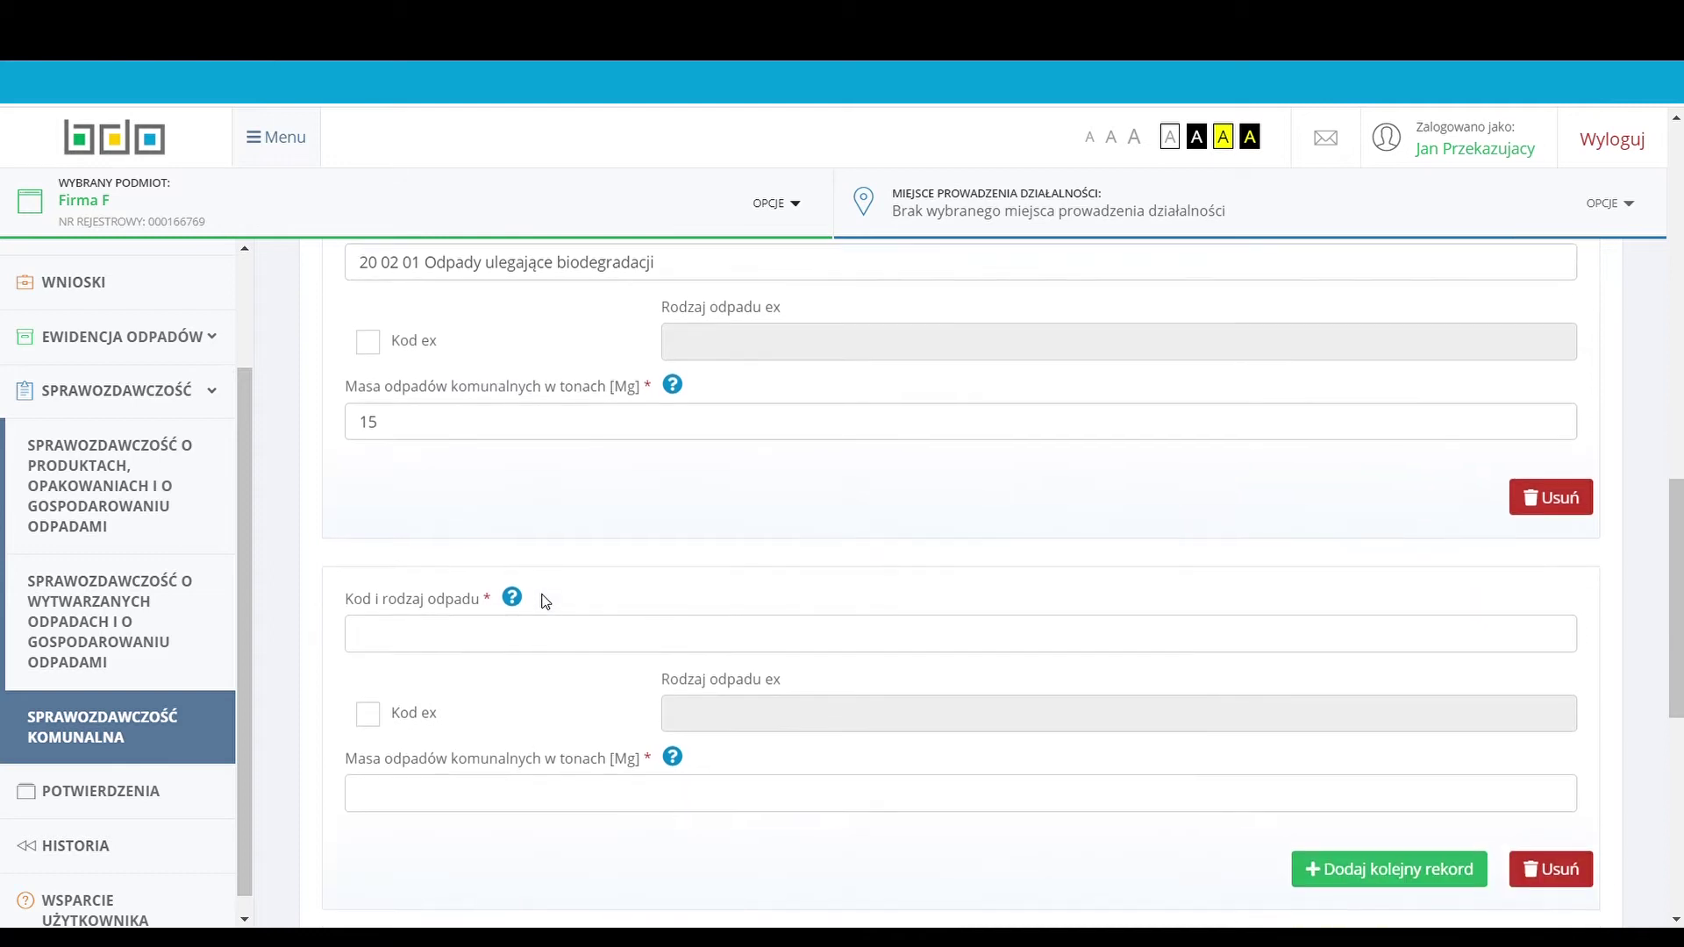
left_click(392, 636)
type("170101")
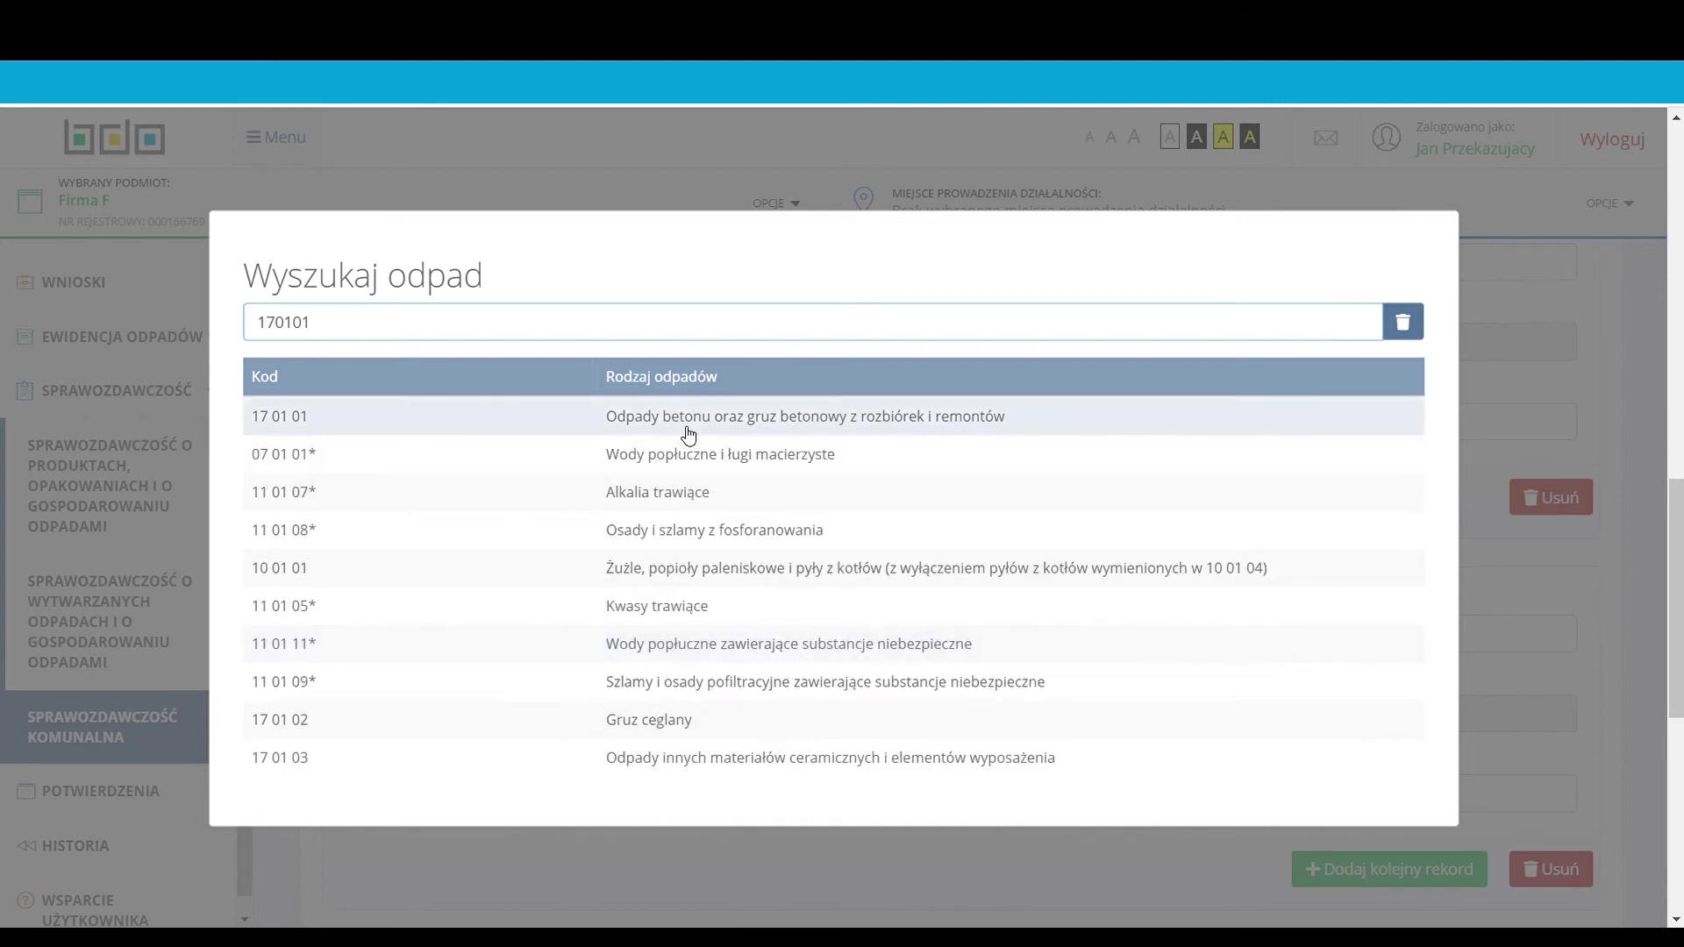
left_click(689, 416)
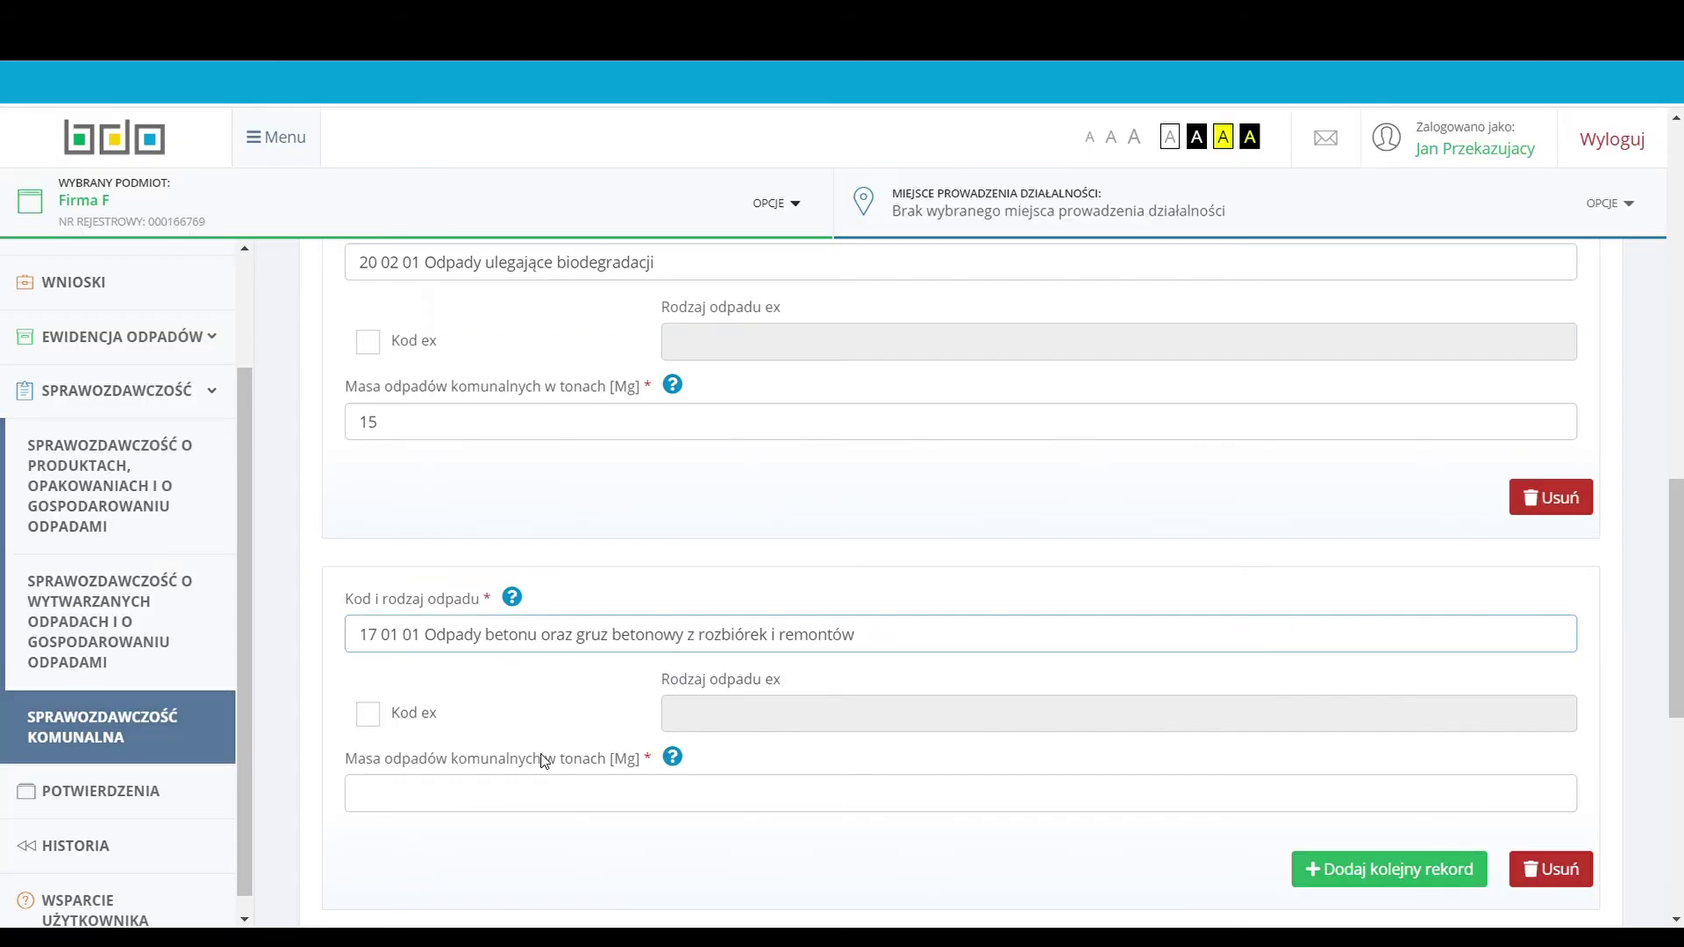
left_click(526, 805)
type("28")
left_click(523, 857)
Enter the total masses: 23 for municipal waste excluding construction and demolition waste, and 28 for construction and demolition waste.
scroll(1106, 855, "down", 3)
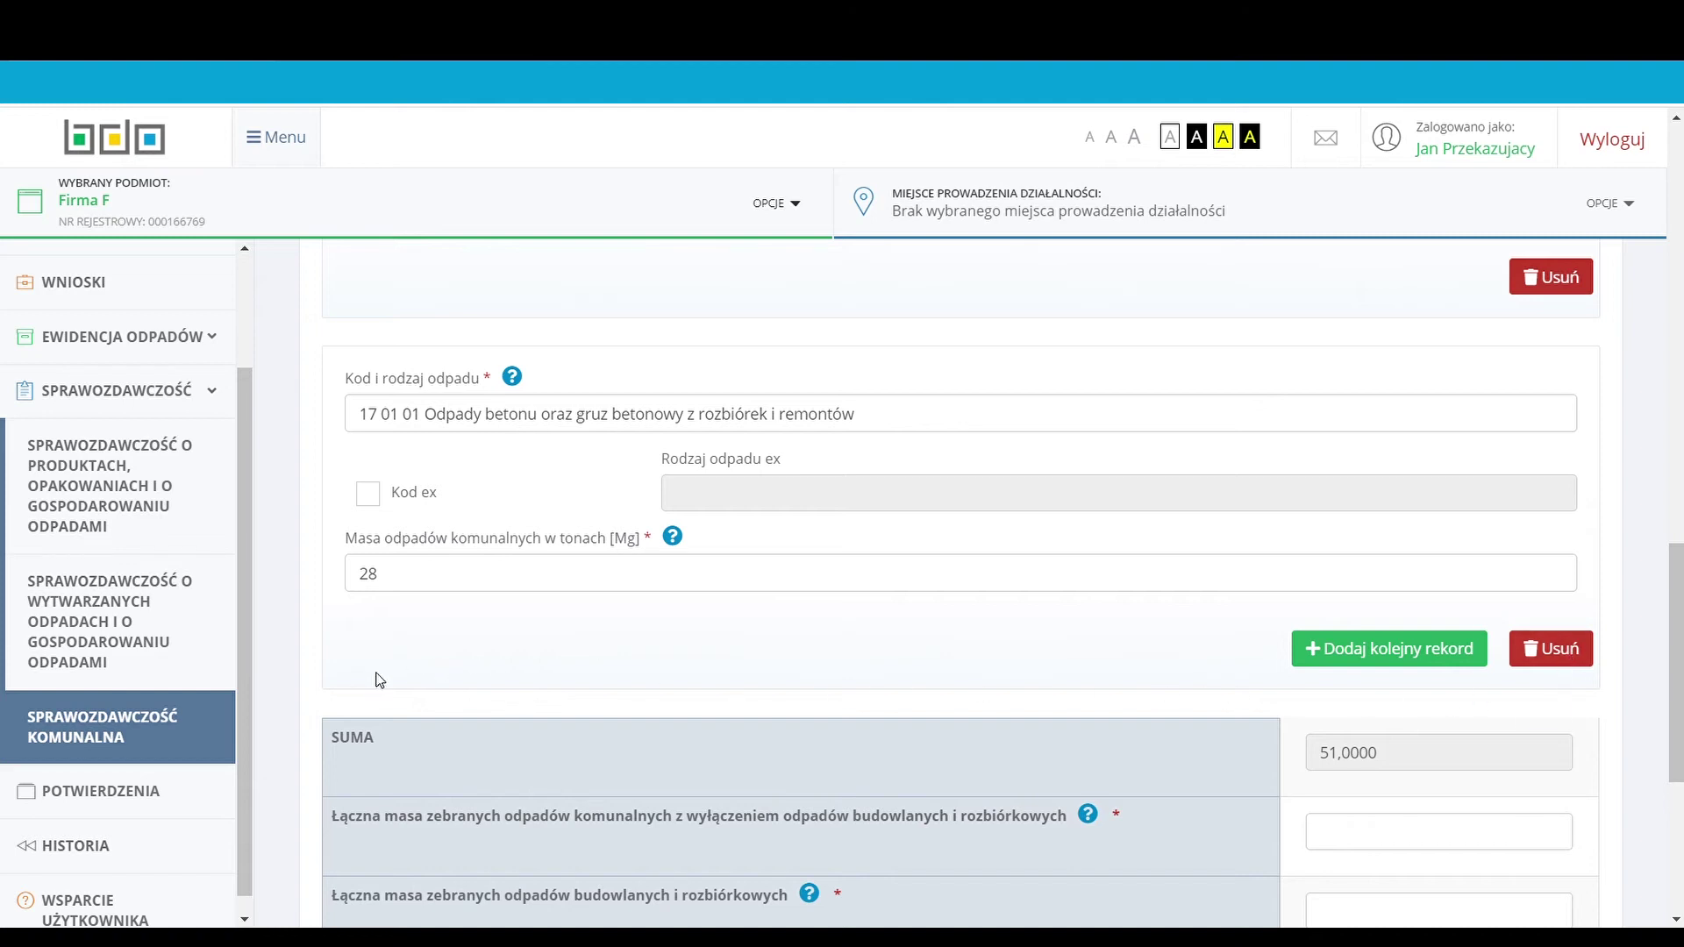
scroll(313, 676, "down", 2)
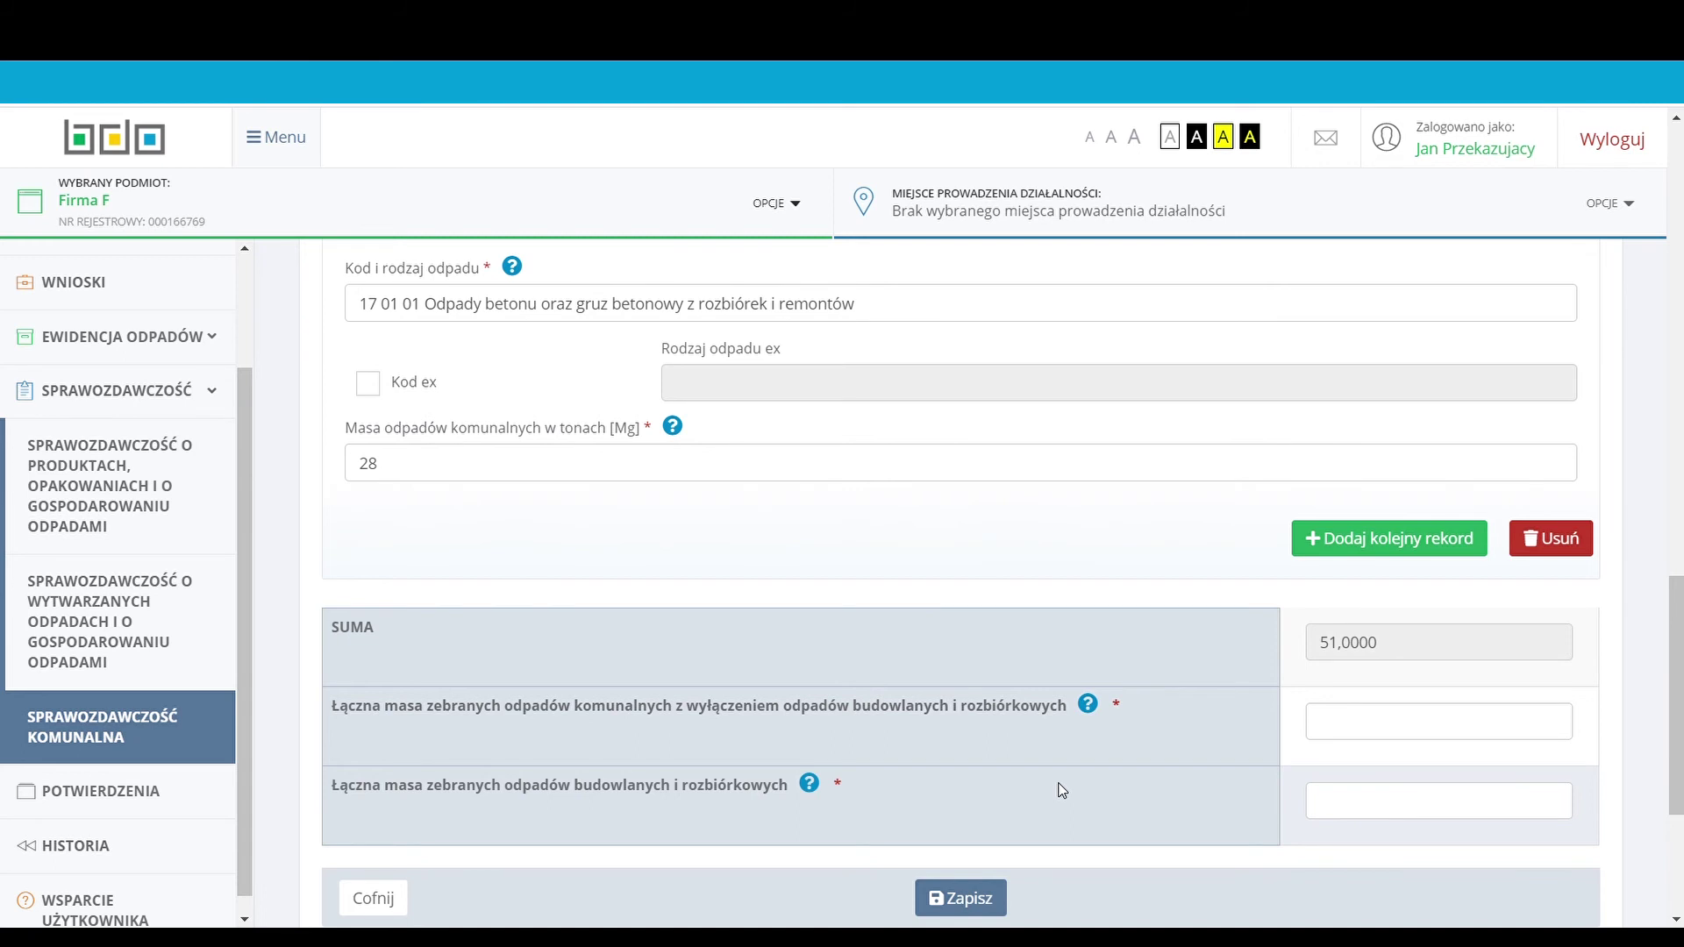
left_click(1376, 722)
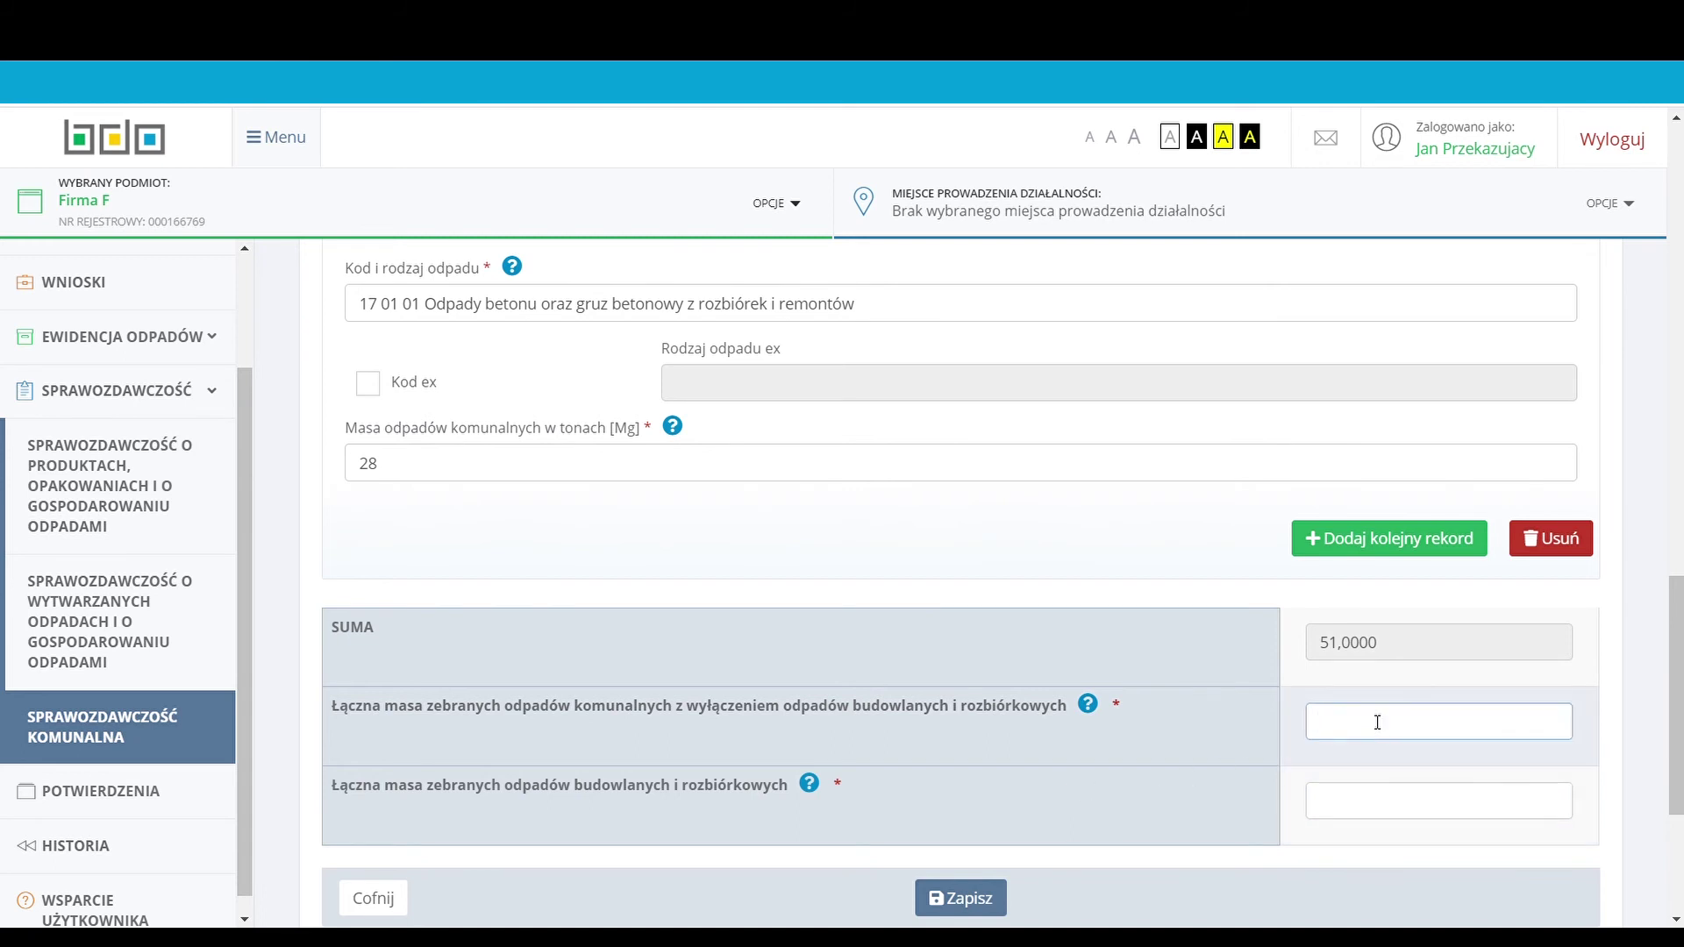
type("23")
left_click(1370, 804)
type("2")
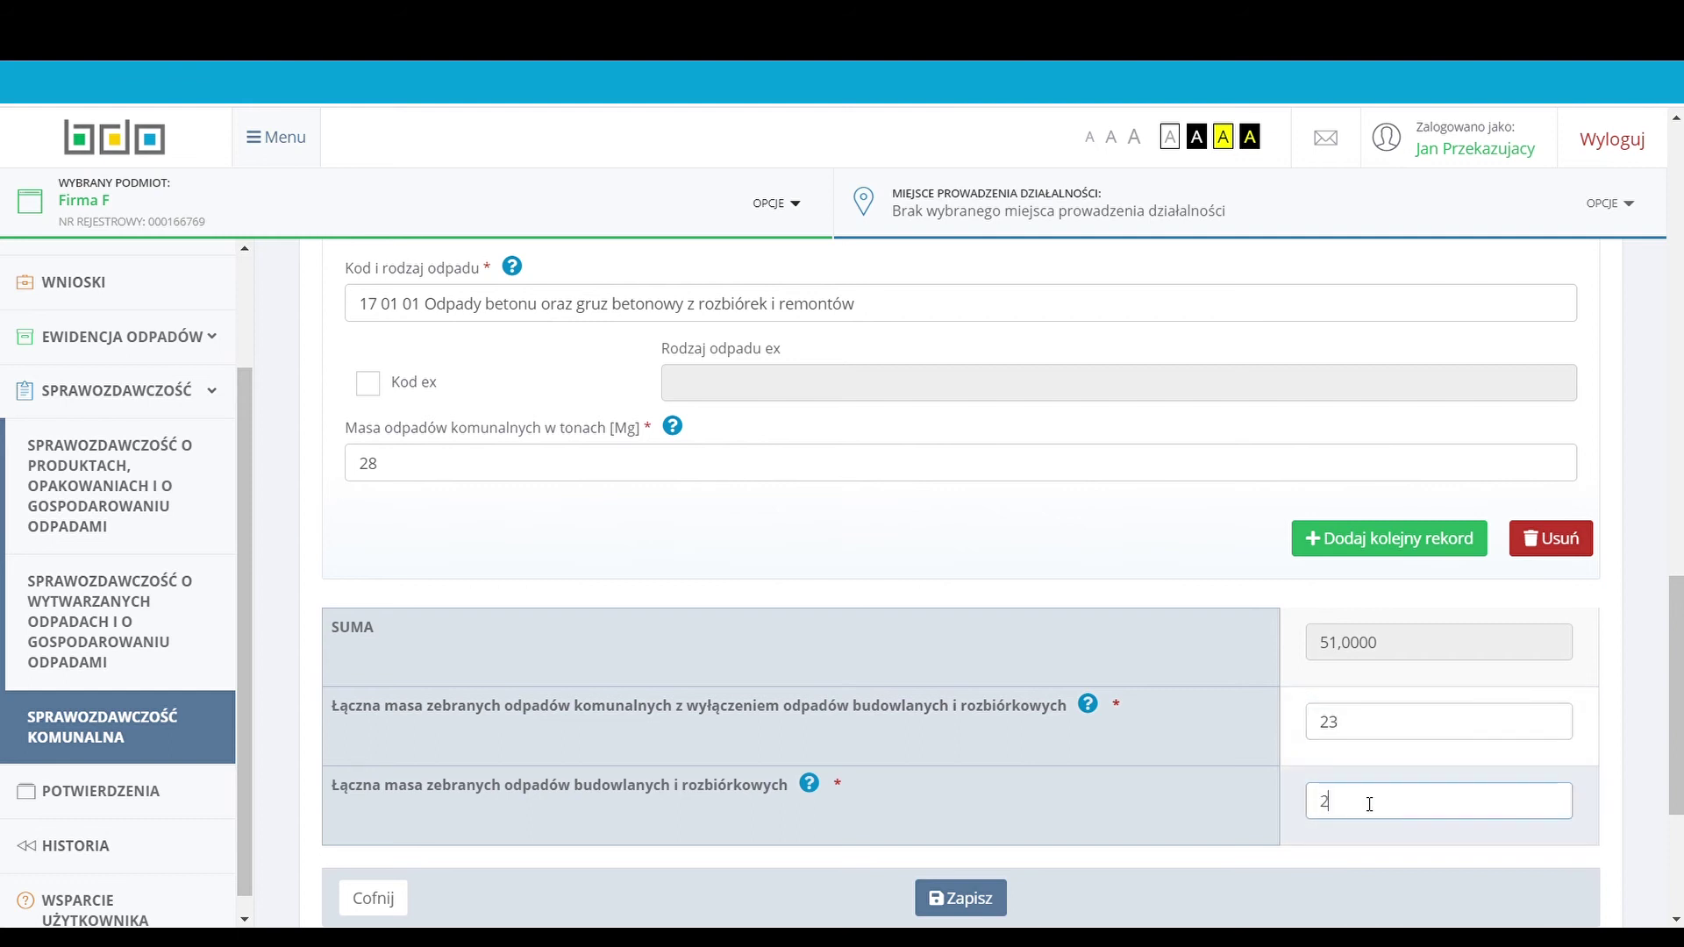
type("8")
left_click(1203, 857)
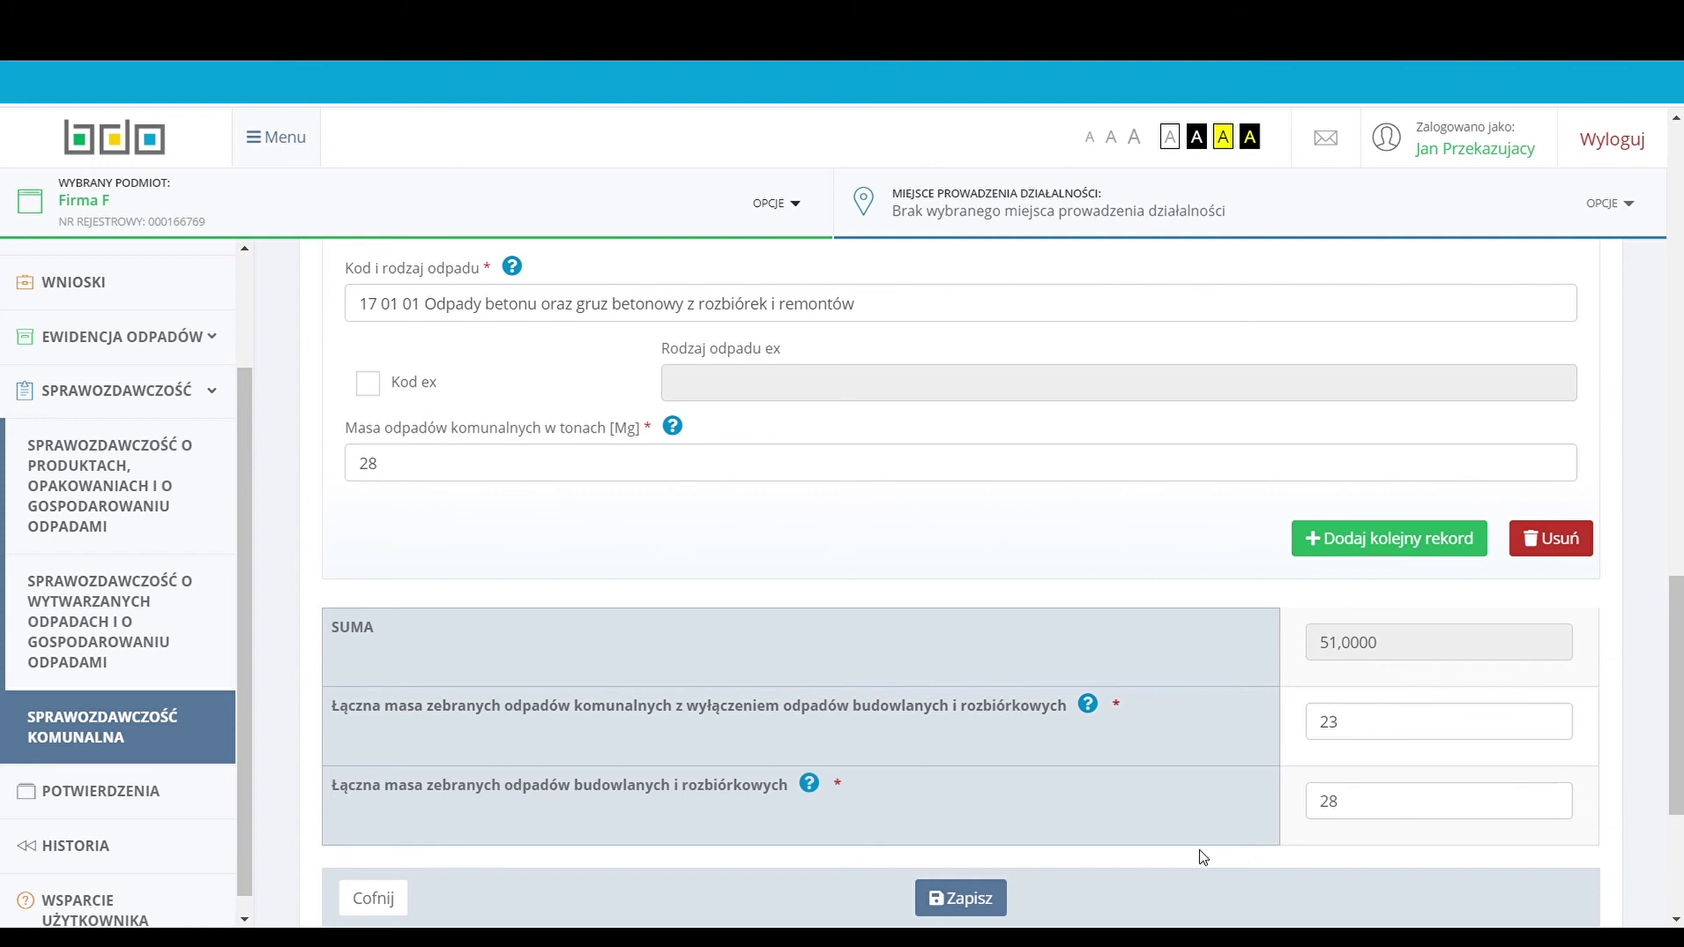
Save the completed Dział II Tabela A section of the municipal report.
scroll(1203, 857, "down", 1)
scroll(1203, 857, "down", 2)
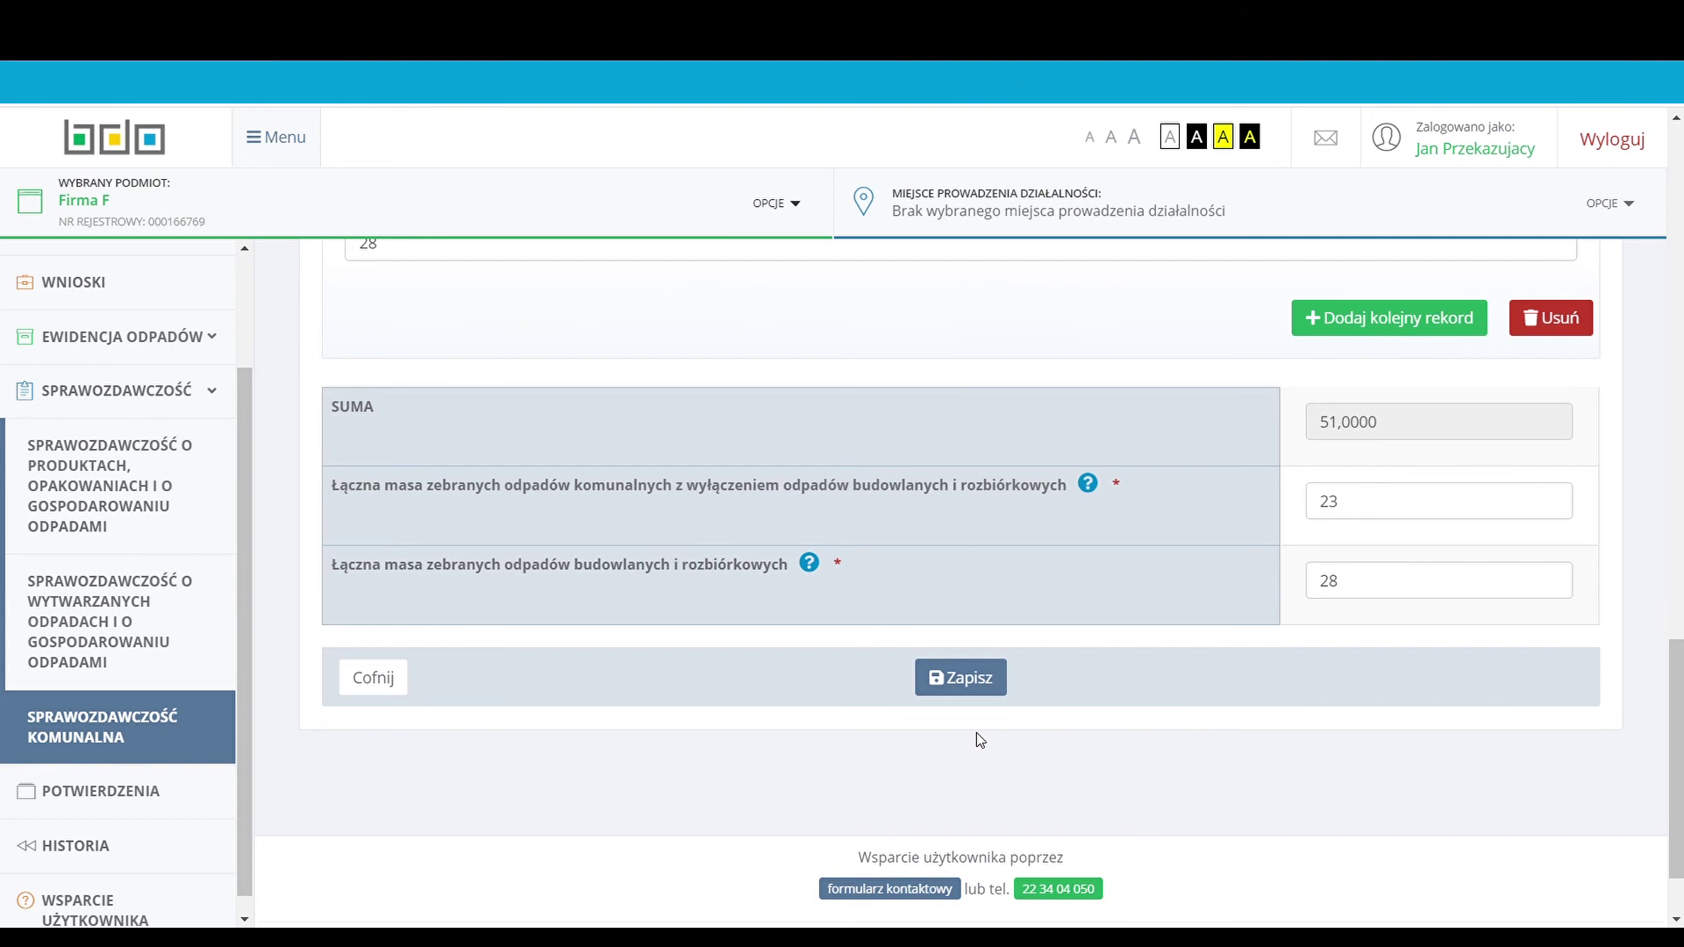
left_click(965, 681)
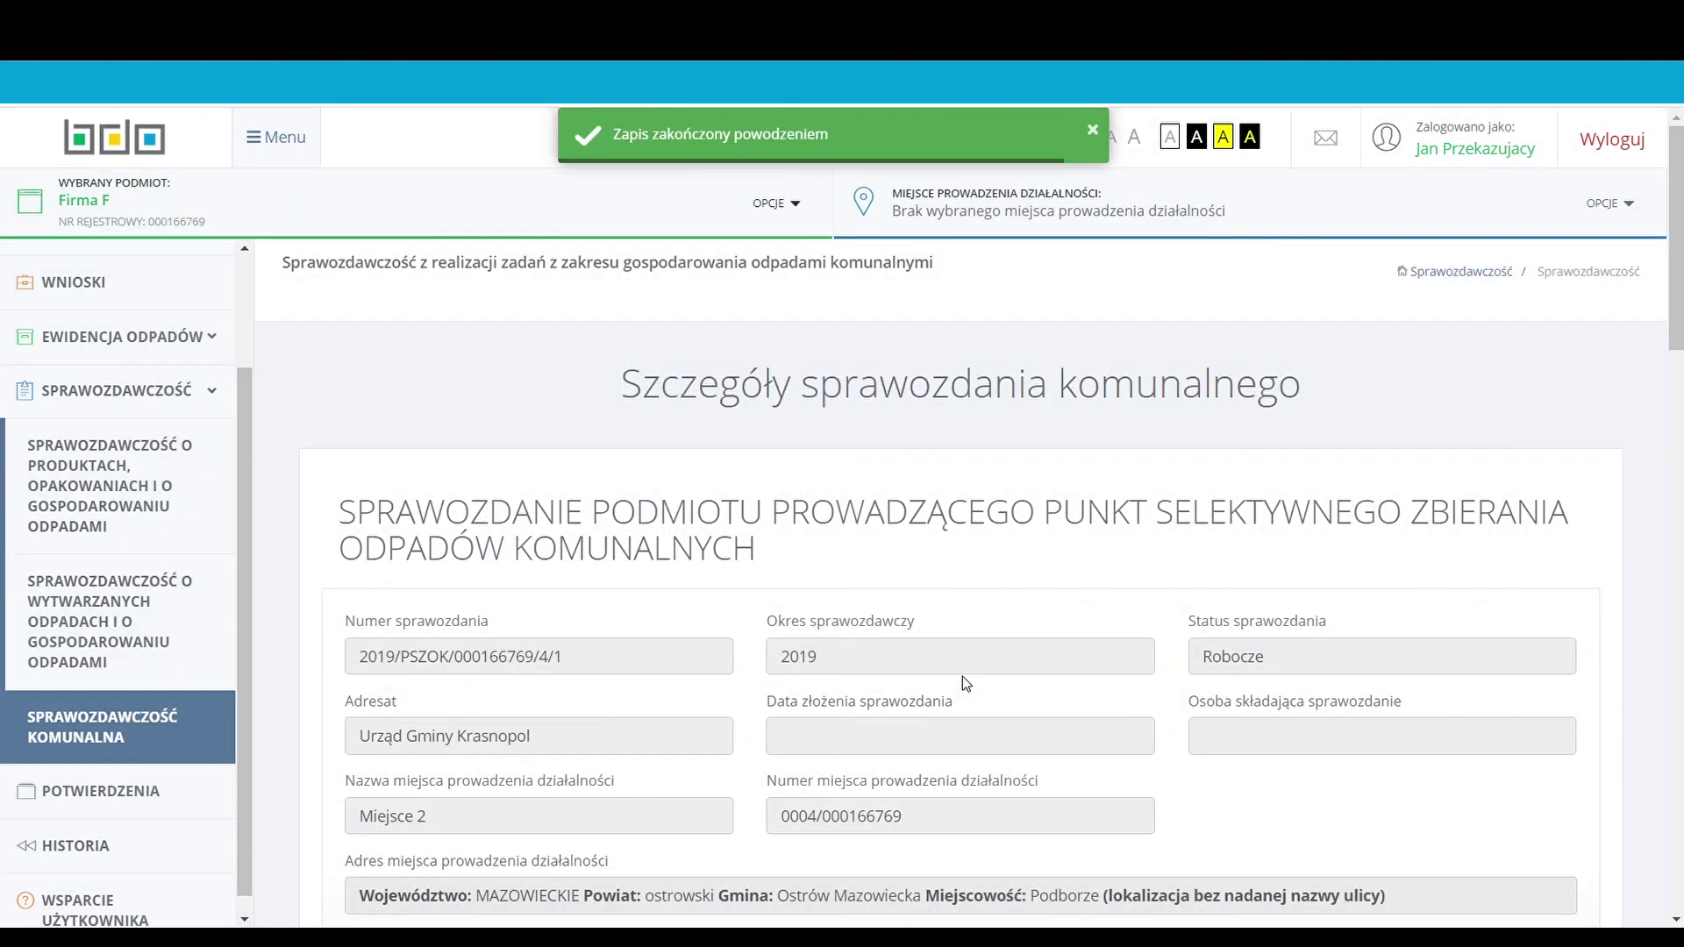